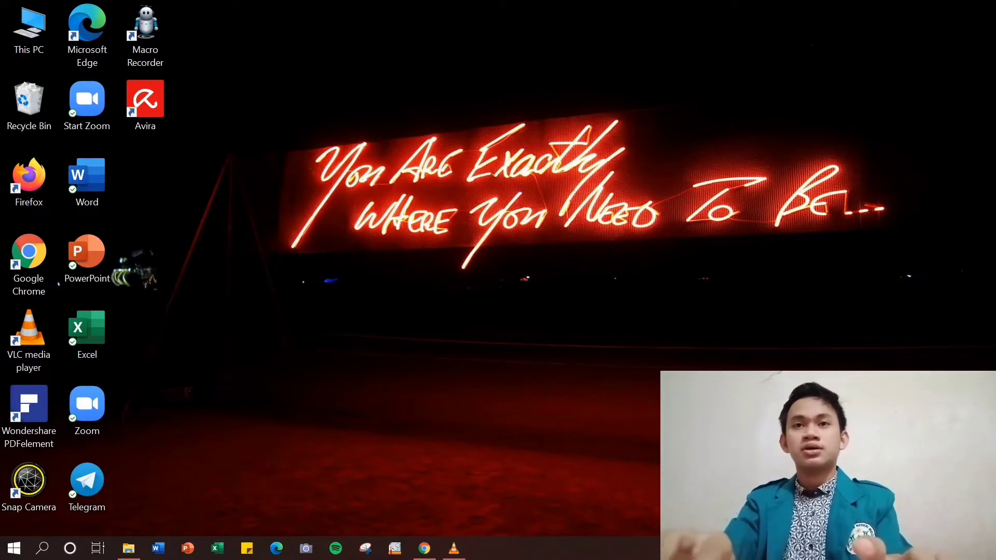
# - Switch to the Chrome window with the ACD/ChemSketch page and open the download form for the freeware version
pyautogui.press('super+Tab')
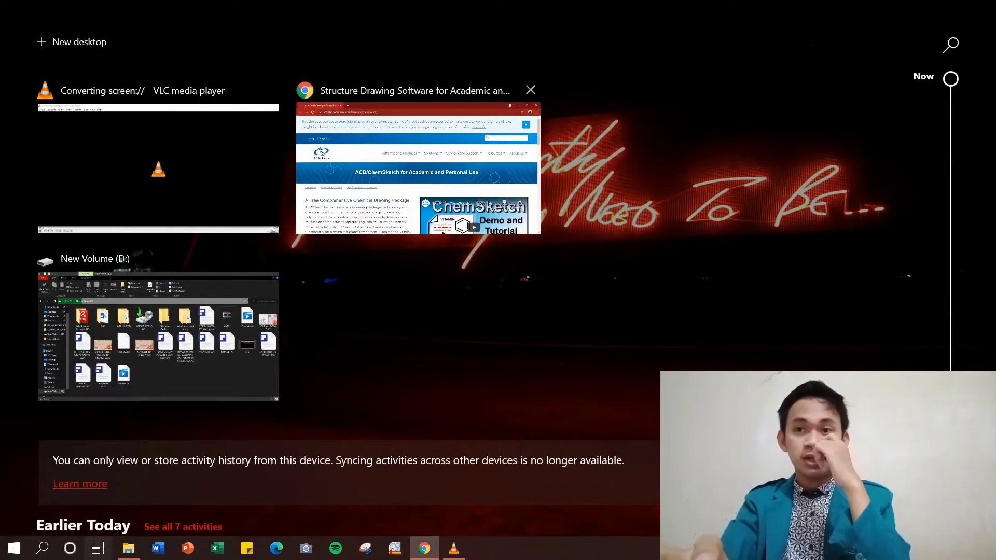
pyautogui.click(418, 169)
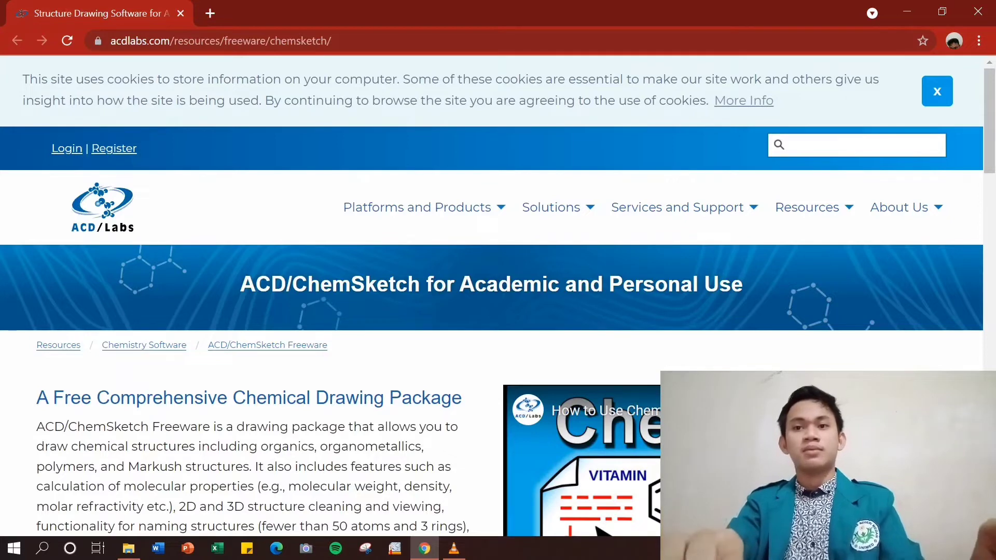
pyautogui.scroll(-1, 491, 295)
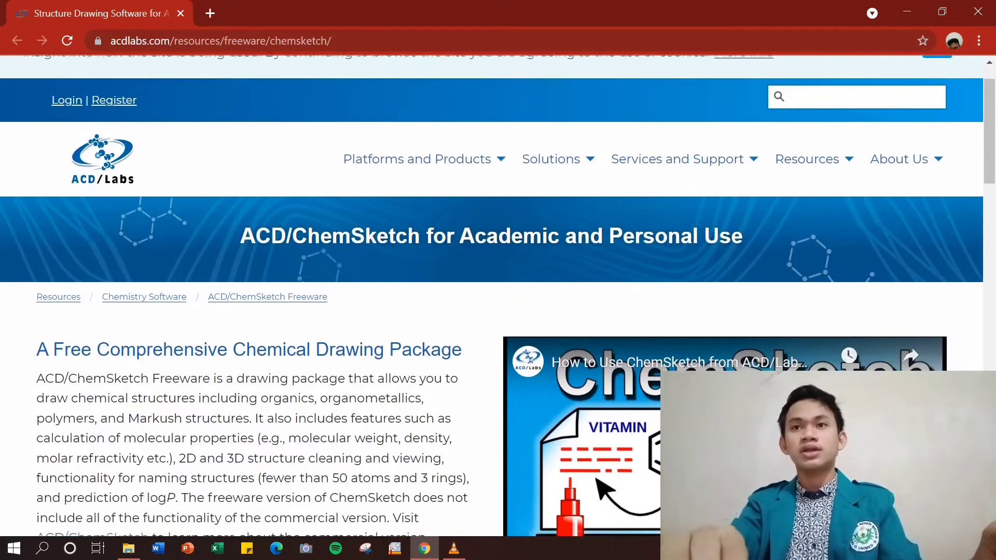
pyautogui.scroll(-1, 492, 296)
pyautogui.scroll(2, 492, 296)
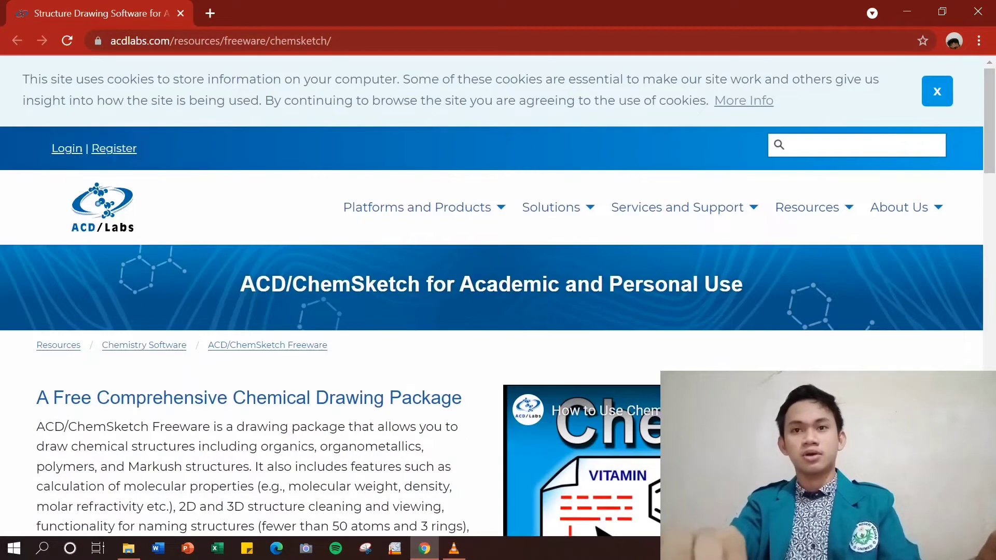
pyautogui.scroll(-5, 492, 296)
pyautogui.scroll(-5, 492, 295)
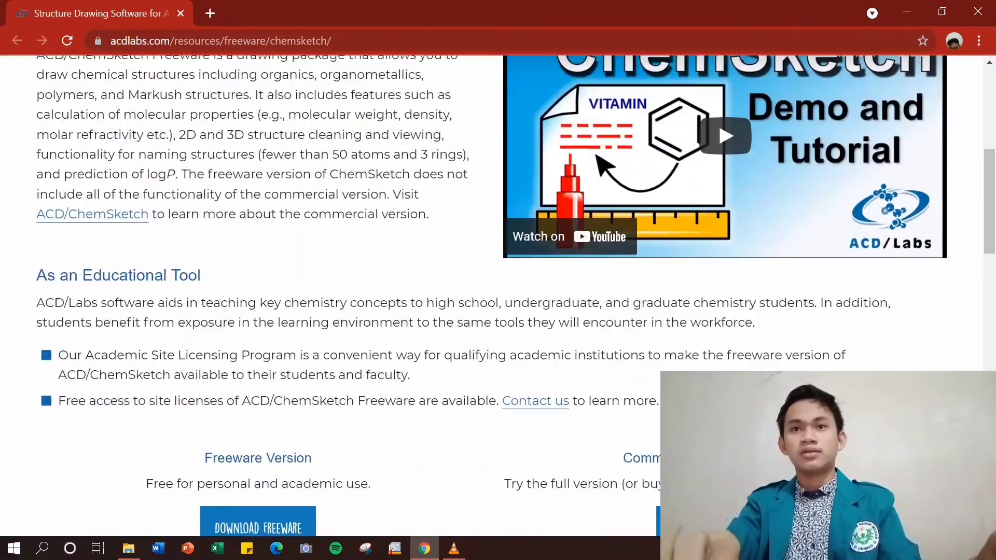
pyautogui.scroll(-2, 491, 296)
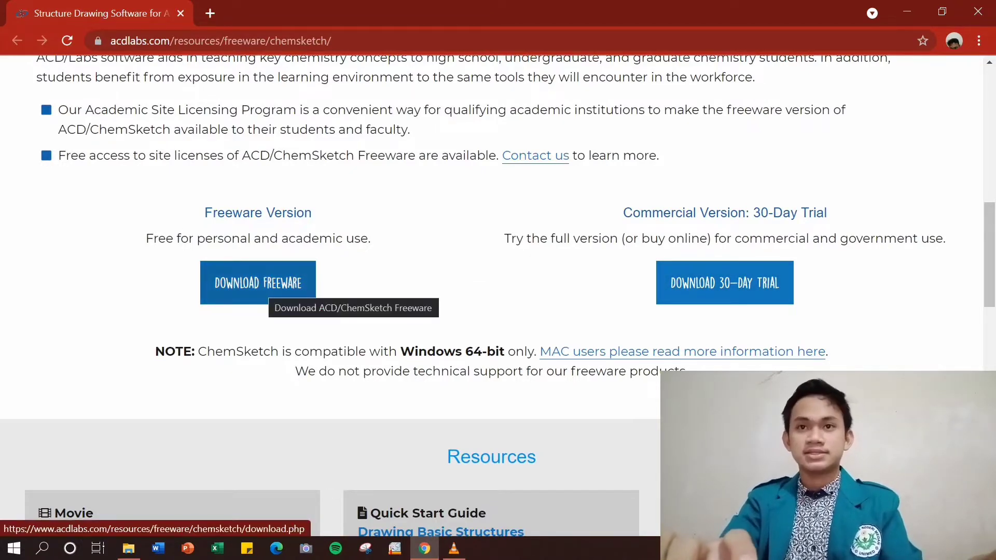
pyautogui.click(267, 288)
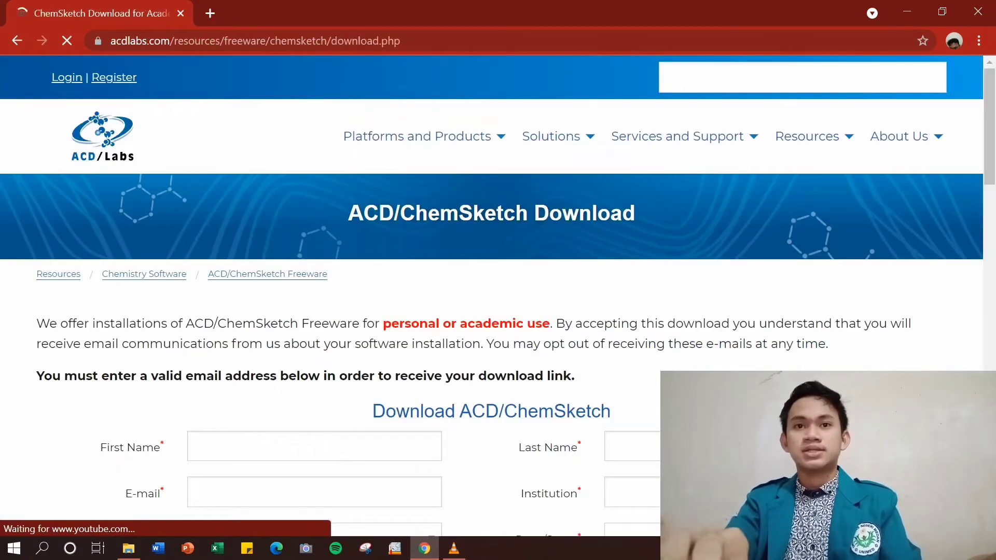
# - Fill in the first name, last name and e-mail address in the Download ACD/ChemSketch form with the saved suggestions
pyautogui.scroll(-3, 492, 295)
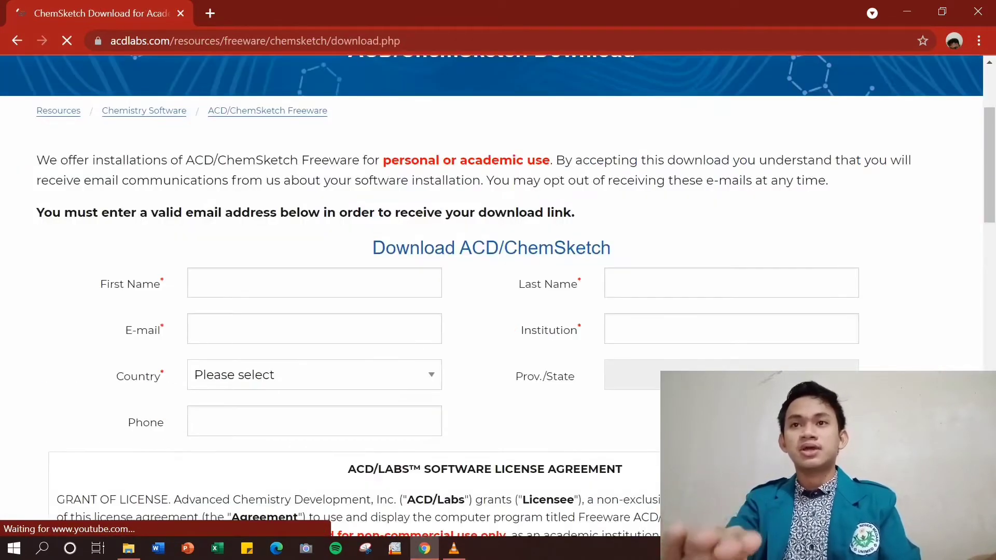
pyautogui.scroll(-2, 492, 295)
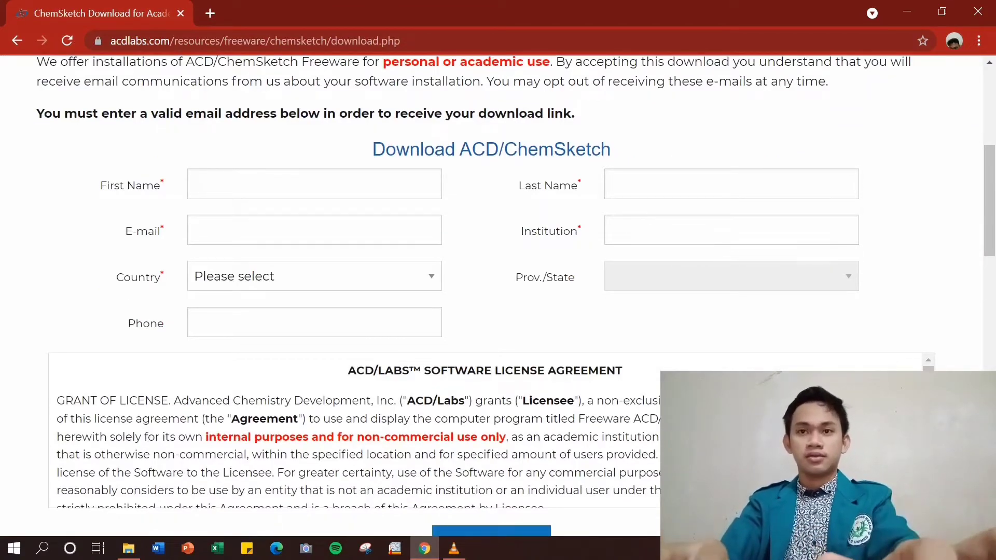
pyautogui.click(315, 184)
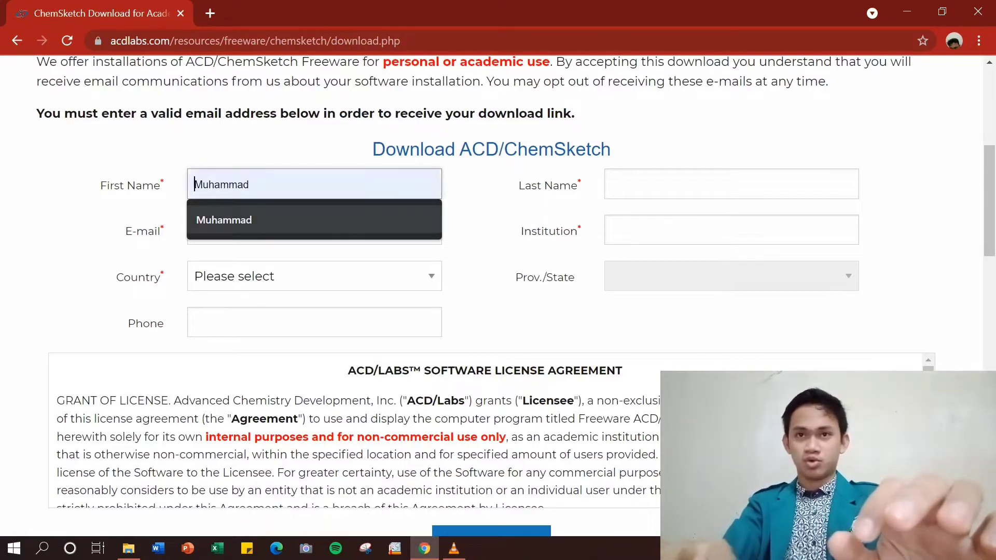
pyautogui.click(314, 220)
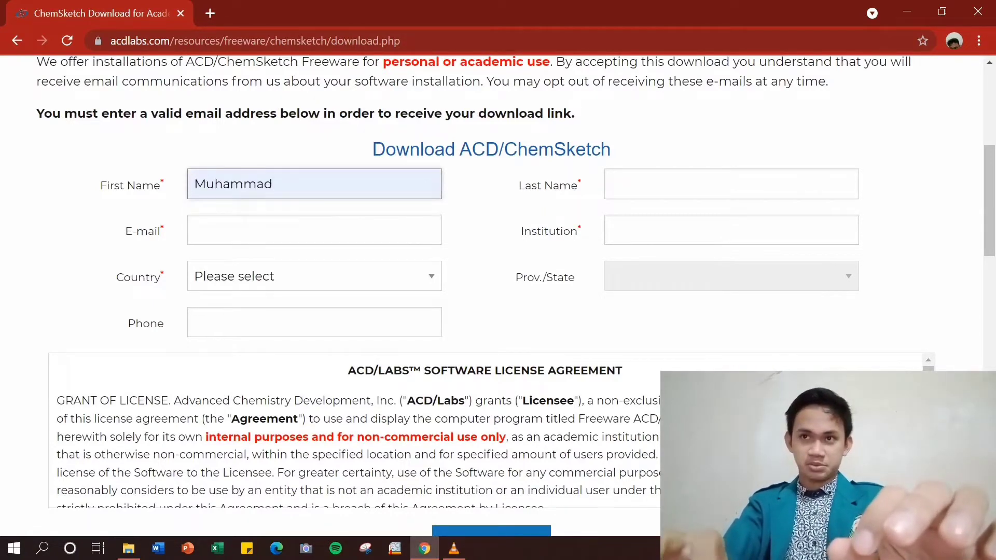
pyautogui.click(731, 184)
pyautogui.click(732, 220)
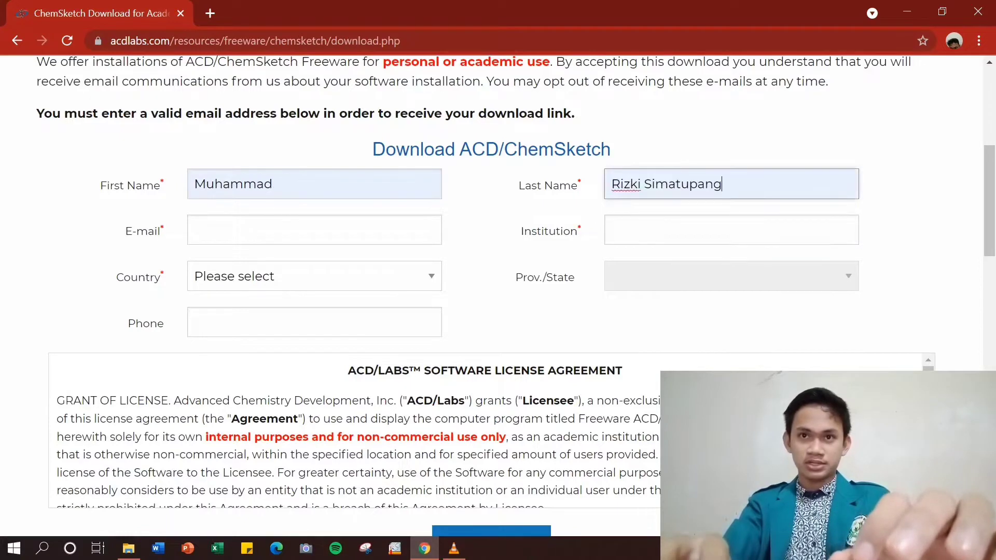
pyautogui.click(314, 230)
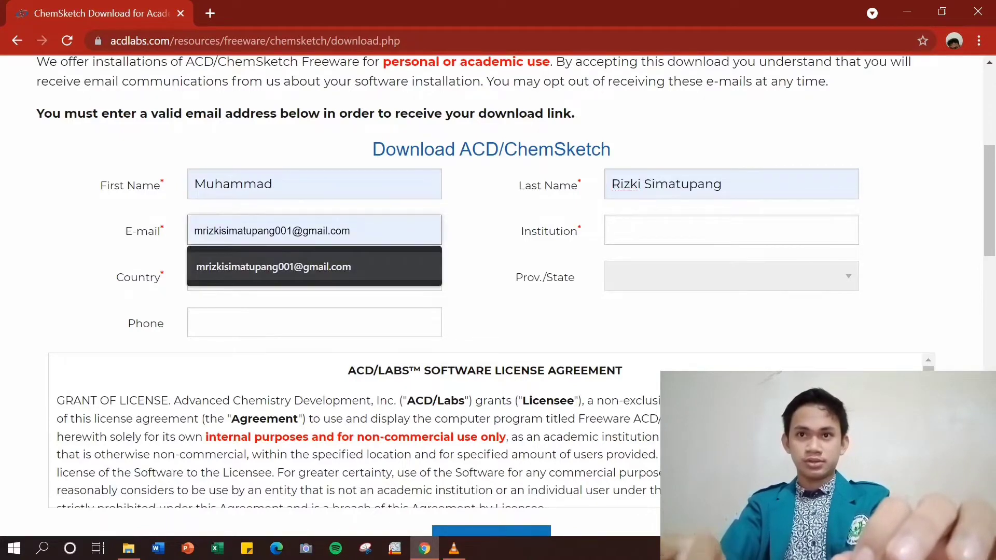
pyautogui.press('Return')
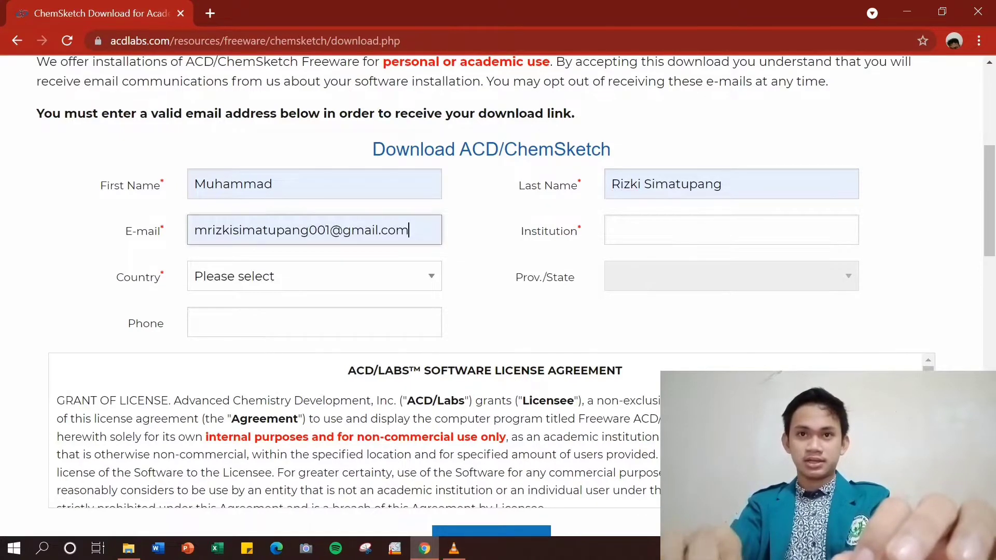
# - Set the country to Indonesia in the download form
pyautogui.click(315, 276)
pyautogui.scroll(-3, 314, 173)
pyautogui.scroll(-8, 315, 130)
pyautogui.scroll(-9, 315, 130)
pyautogui.scroll(-9, 315, 181)
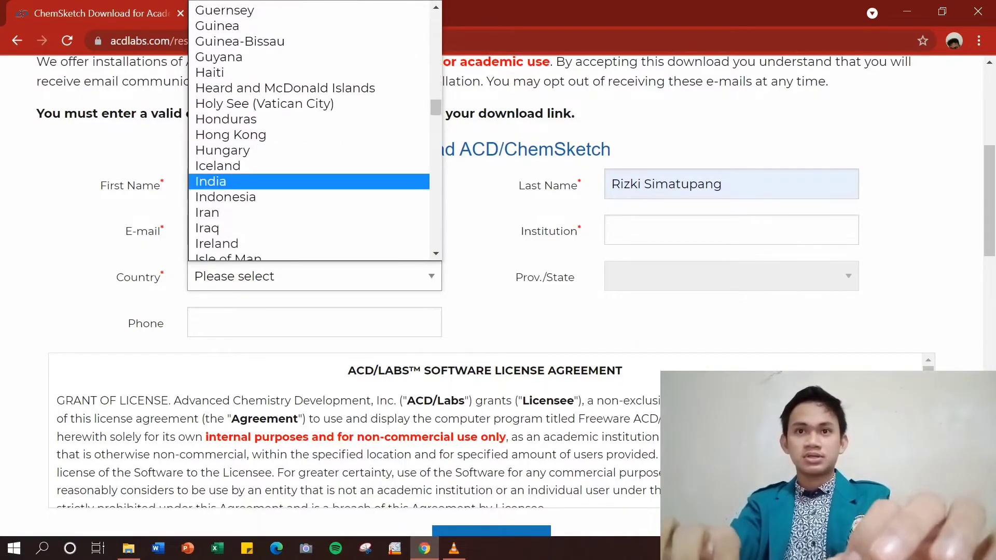
pyautogui.click(225, 196)
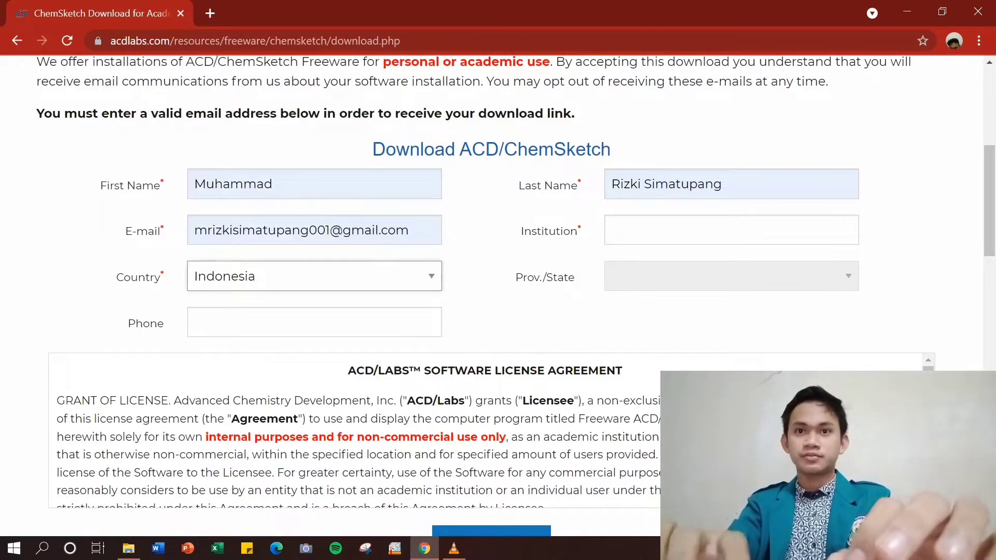
# - Fill in the phone number and set the institution to Universitas Negeri Medan
pyautogui.click(260, 322)
pyautogui.press('Return')
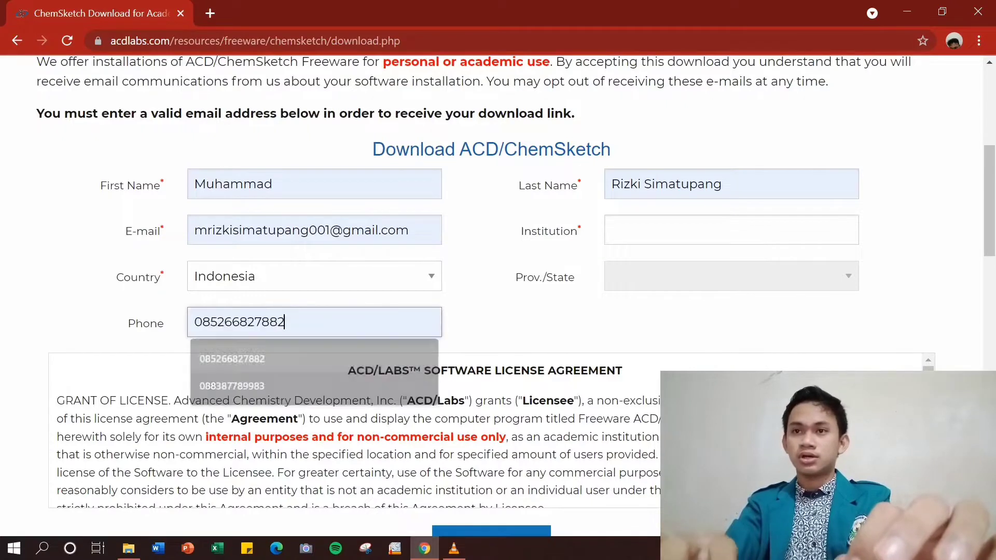
pyautogui.click(731, 230)
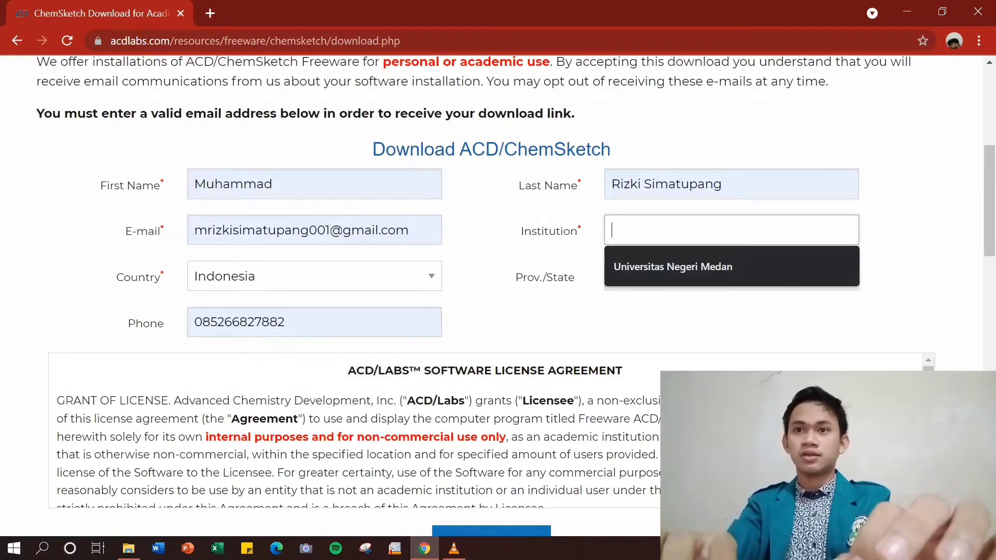
pyautogui.click(703, 266)
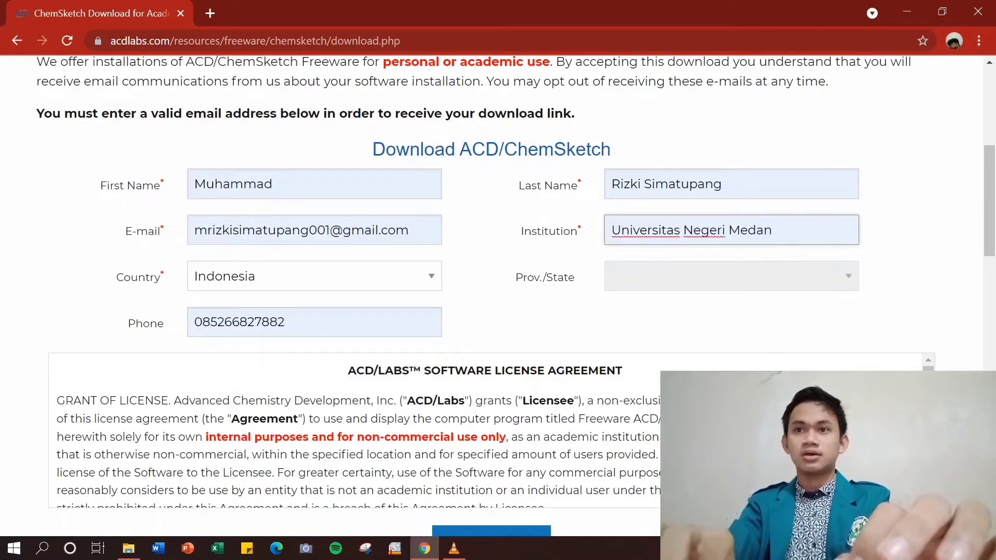
# - Agree to the licensing agreement at the end of the license text and submit the software download request
pyautogui.scroll(-2, 491, 430)
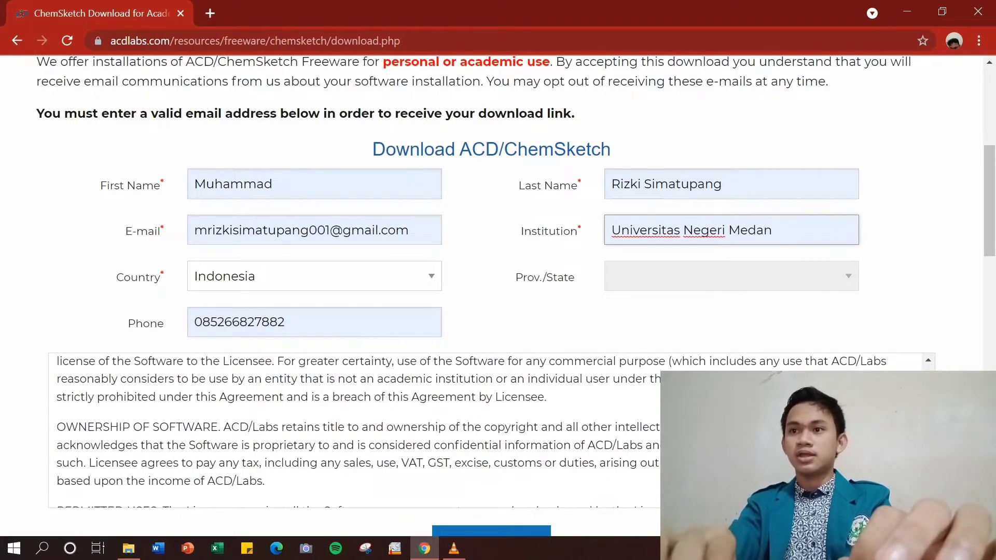
pyautogui.scroll(-4, 491, 431)
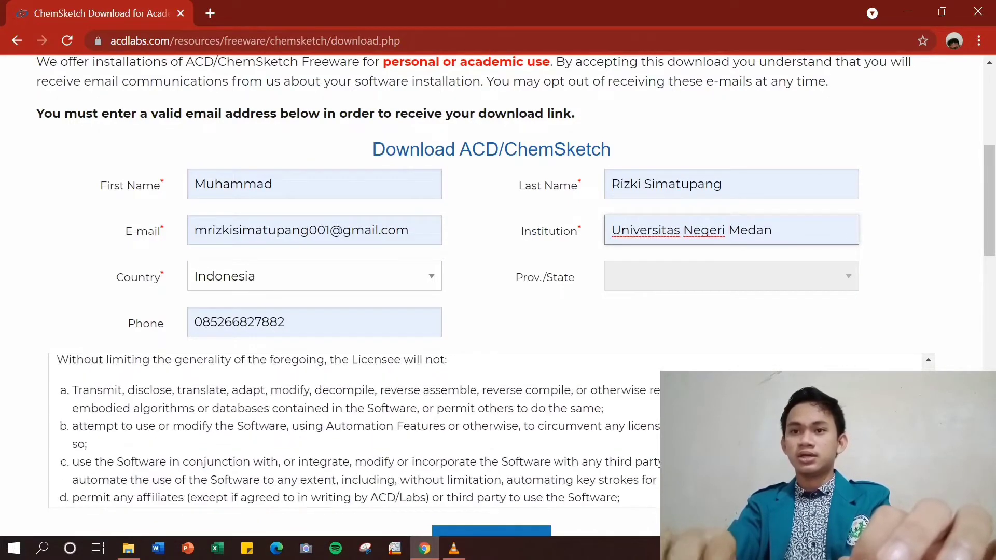
pyautogui.scroll(-10, 491, 431)
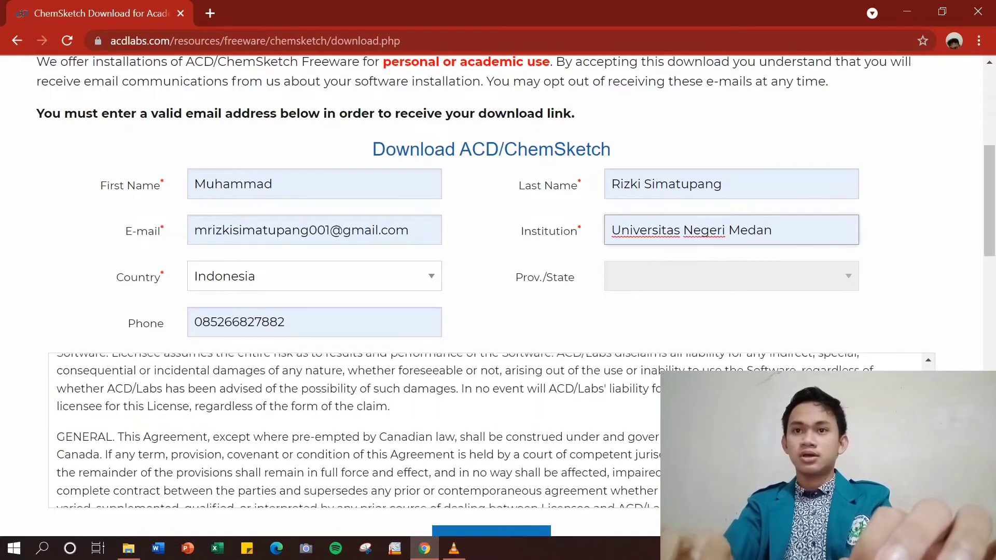
pyautogui.scroll(-4, 491, 431)
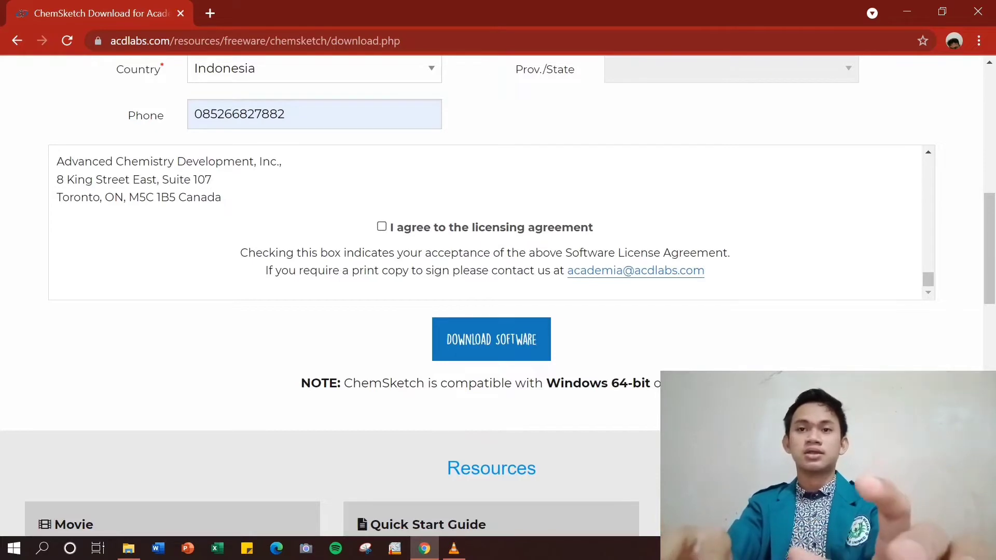
pyautogui.click(382, 227)
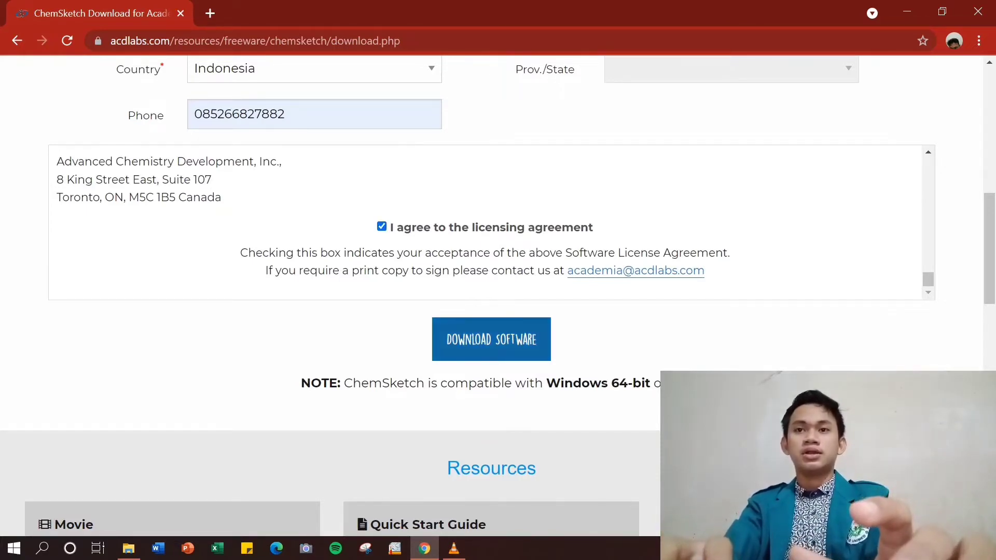
pyautogui.click(491, 339)
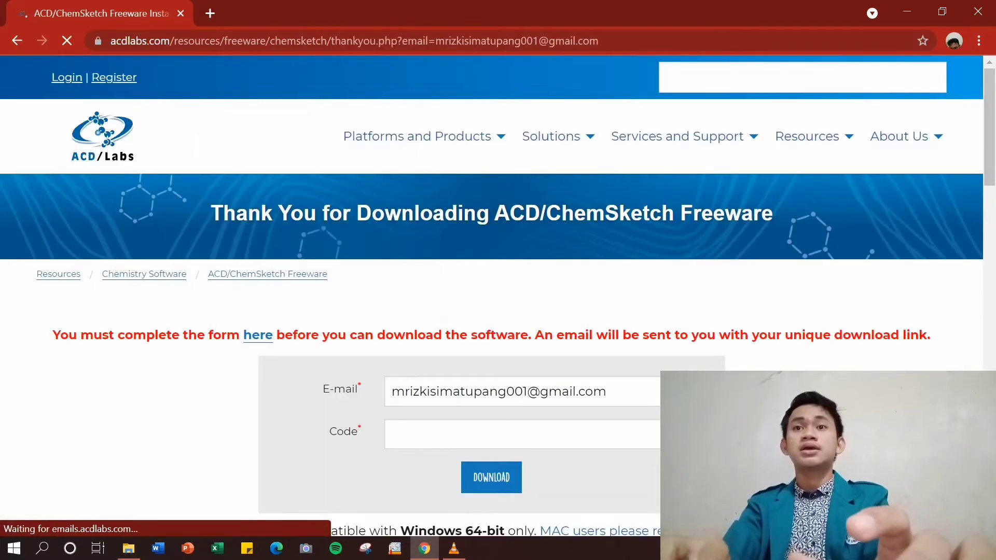
# - Open Gmail in a new browser tab and open the ACD/ChemSketch Download message from all mail
pyautogui.scroll(-4, 491, 291)
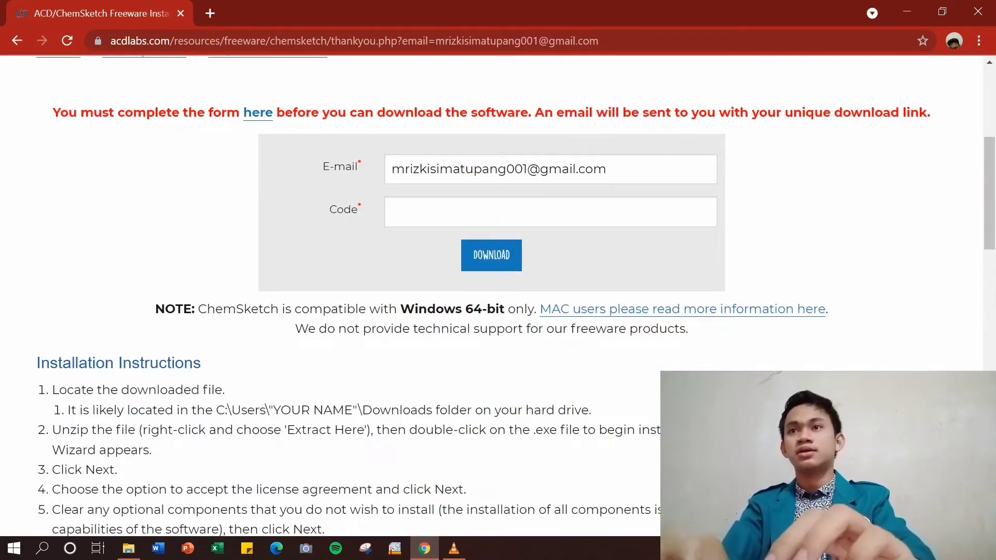
pyautogui.click(210, 13)
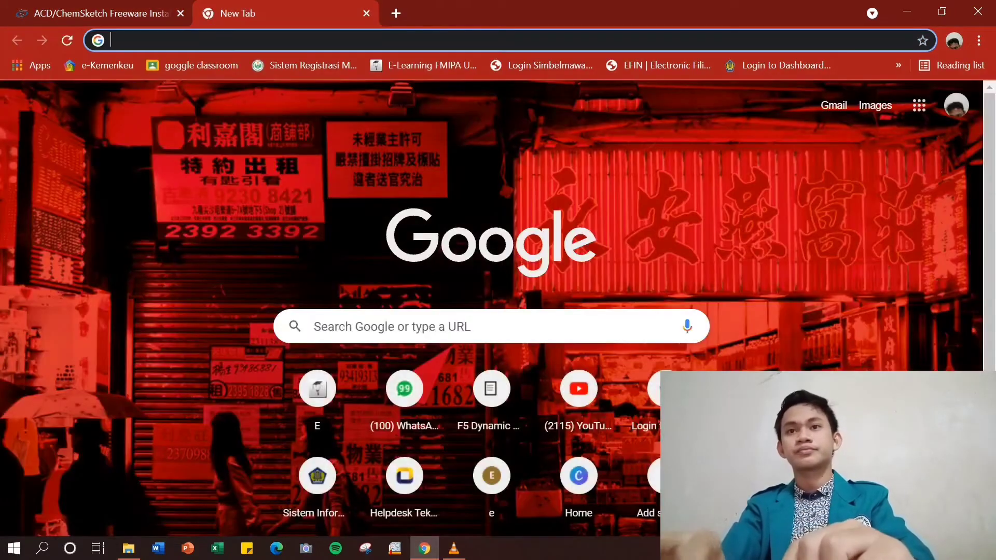
pyautogui.click(833, 105)
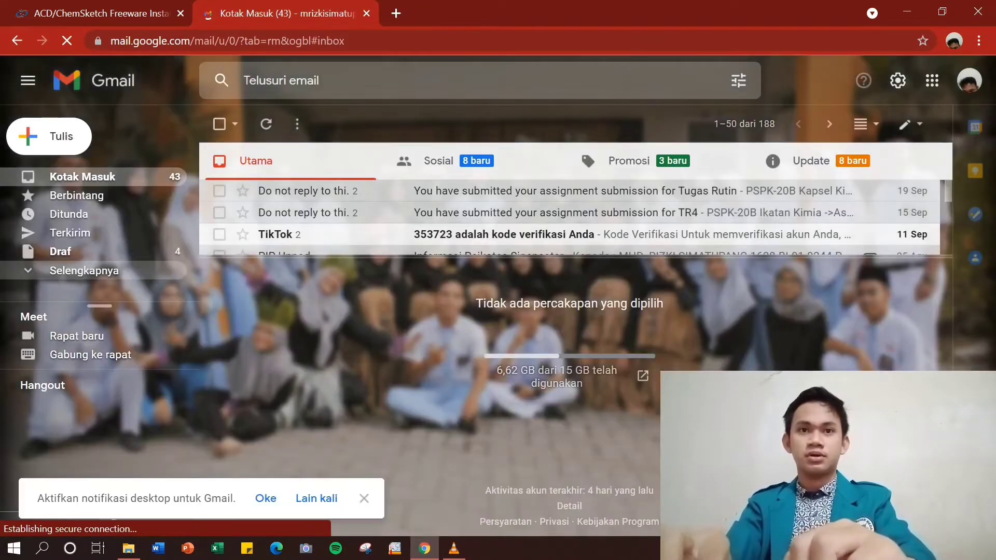
pyautogui.click(84, 269)
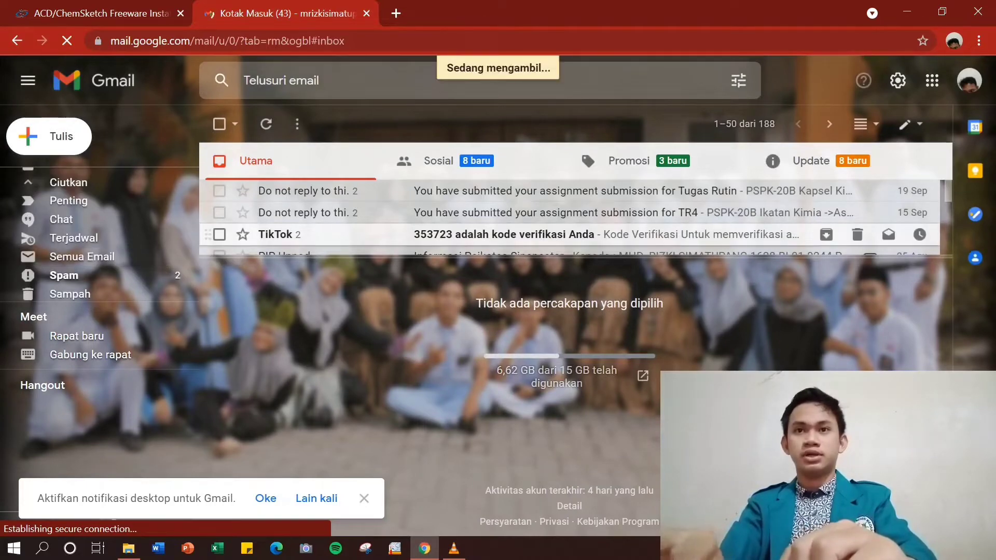
pyautogui.click(552, 154)
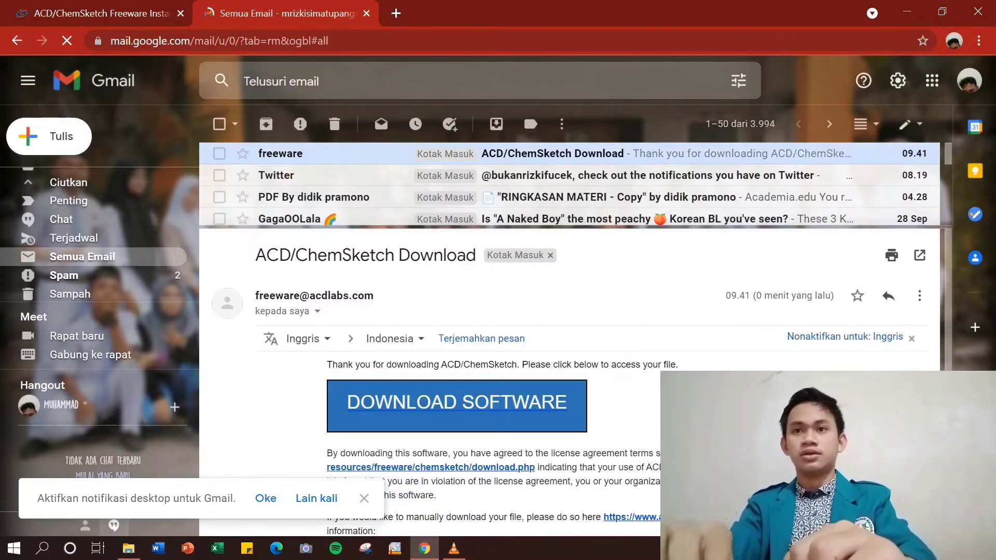
# - Copy the download code from the e-mail and paste it into the Code field on the ACD/ChemSketch download page
pyautogui.scroll(-3, 457, 312)
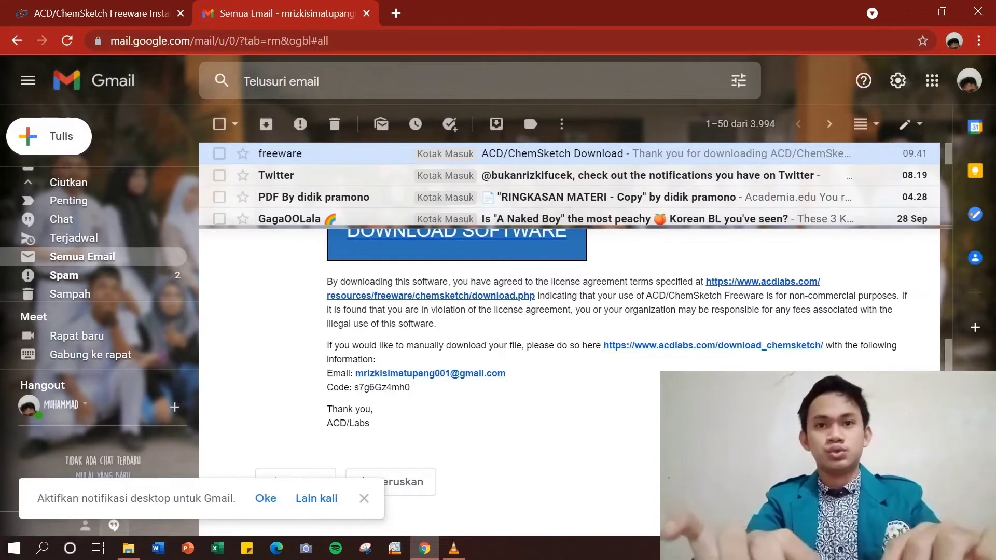
pyautogui.moveTo(410, 388); pyautogui.dragTo(354, 387)
pyautogui.hotkey('ctrl', 'c')
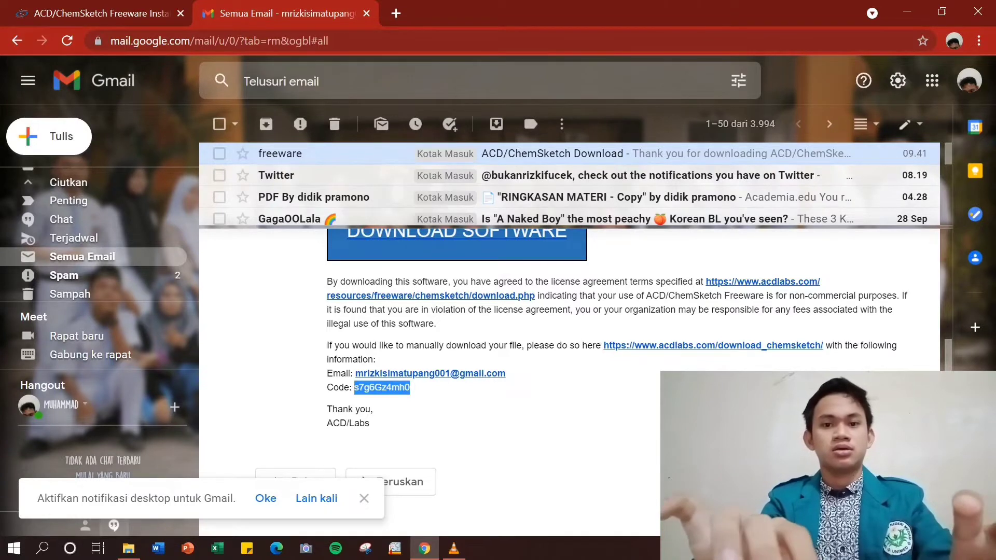
pyautogui.click(102, 13)
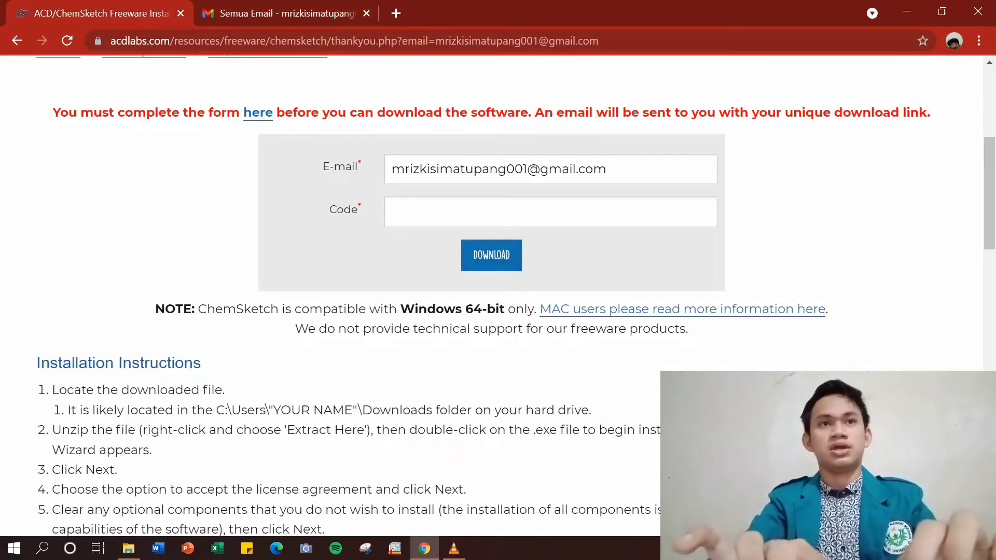
pyautogui.click(488, 212)
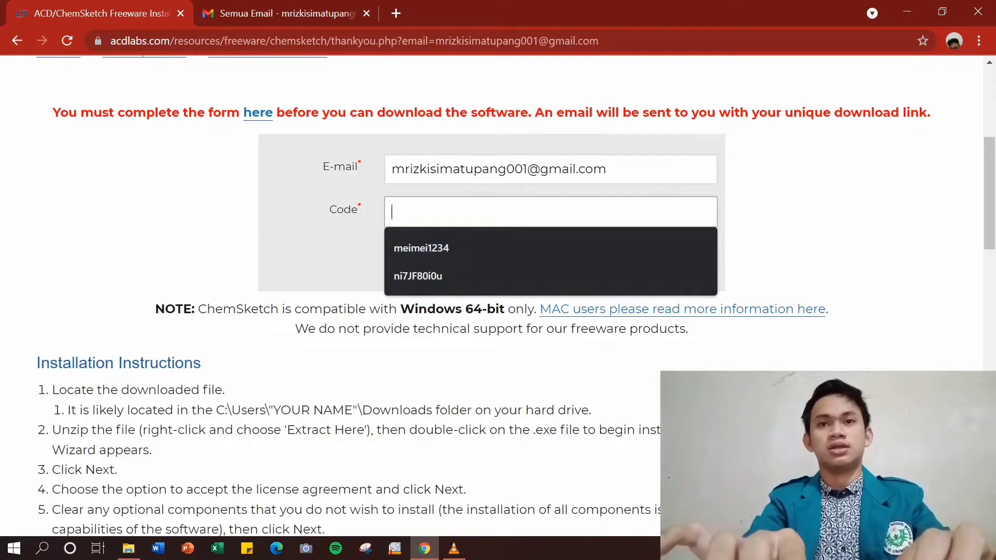
pyautogui.hotkey('ctrl', 'v')
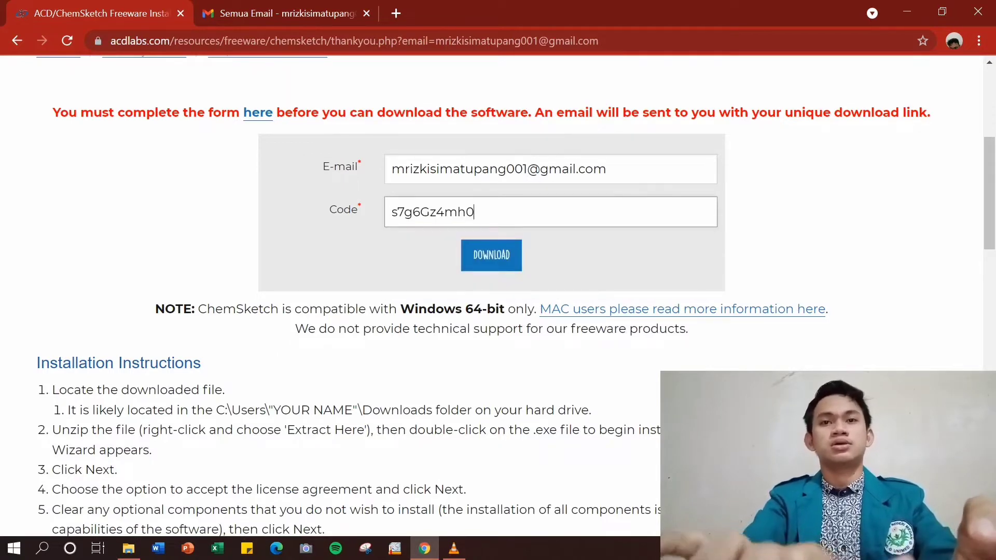
# - Submit the ChemSketch download form, and in ACD/ChemSketch dismiss the product notice and the Tip of the Day
pyautogui.press('Return')
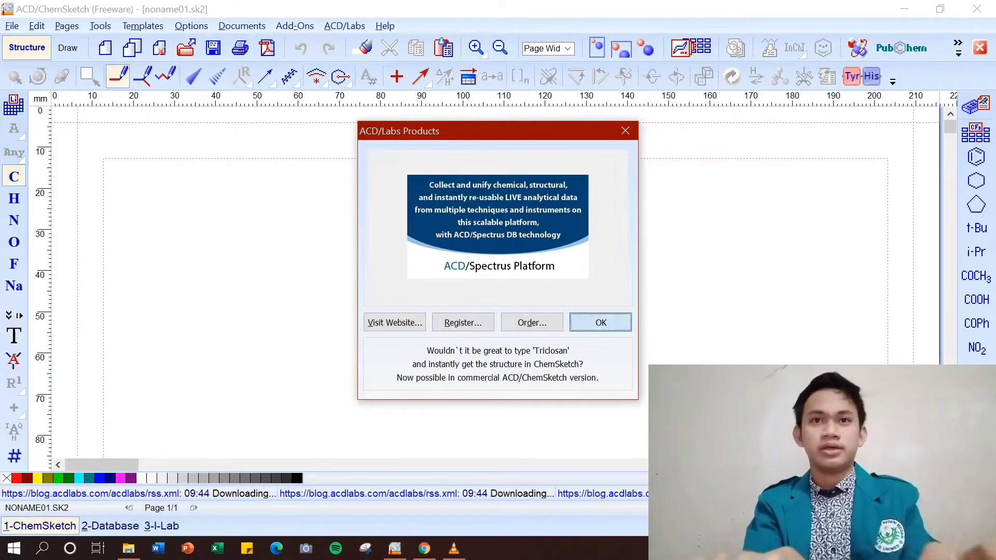
pyautogui.click(600, 323)
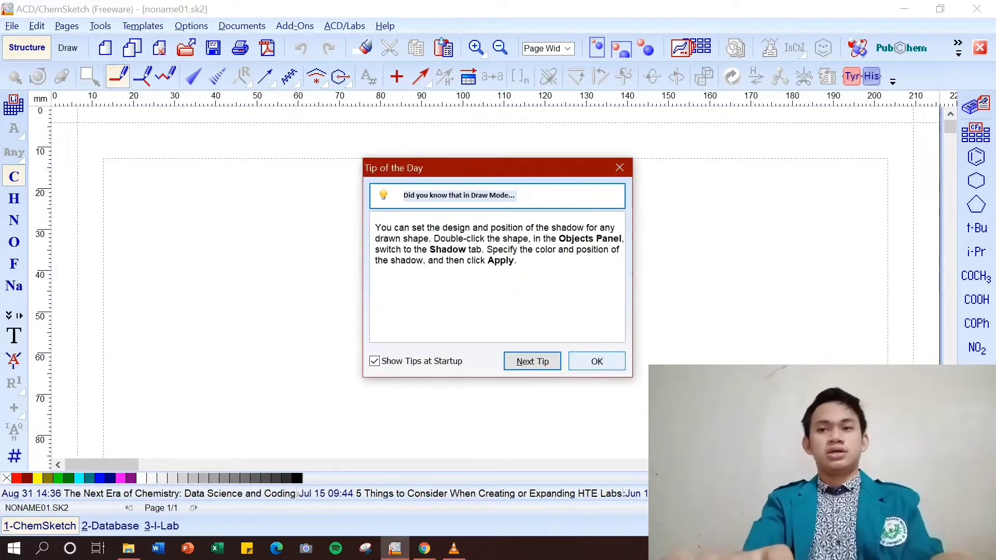
pyautogui.click(597, 361)
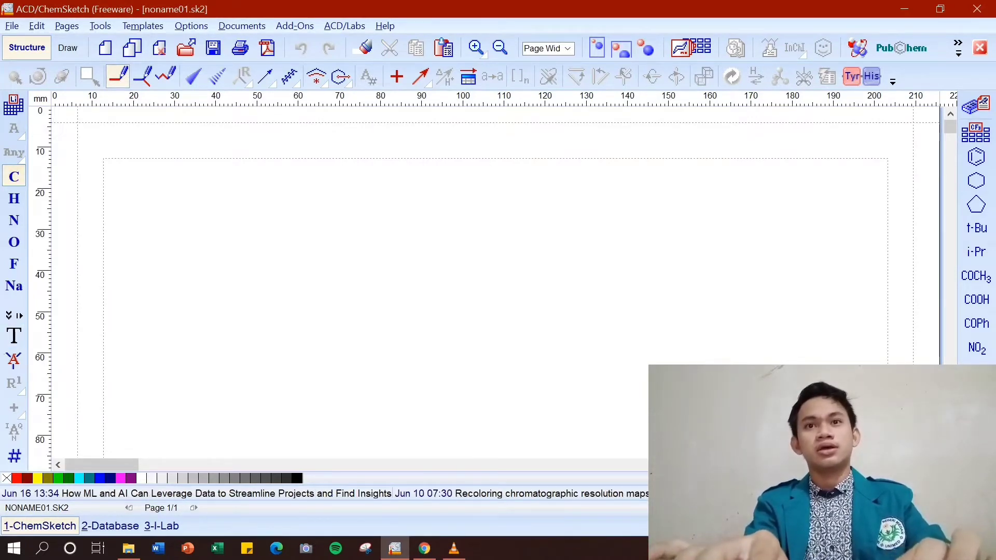
# - Draw a carbon atom on the blank page and extend it into a branched structure with three CH3 groups
pyautogui.click(426, 262)
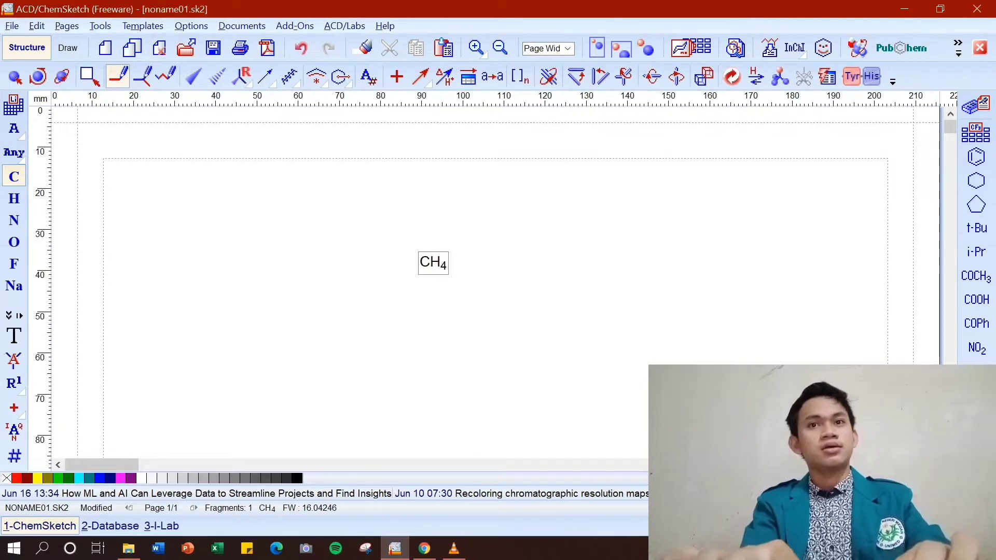
pyautogui.click(426, 263)
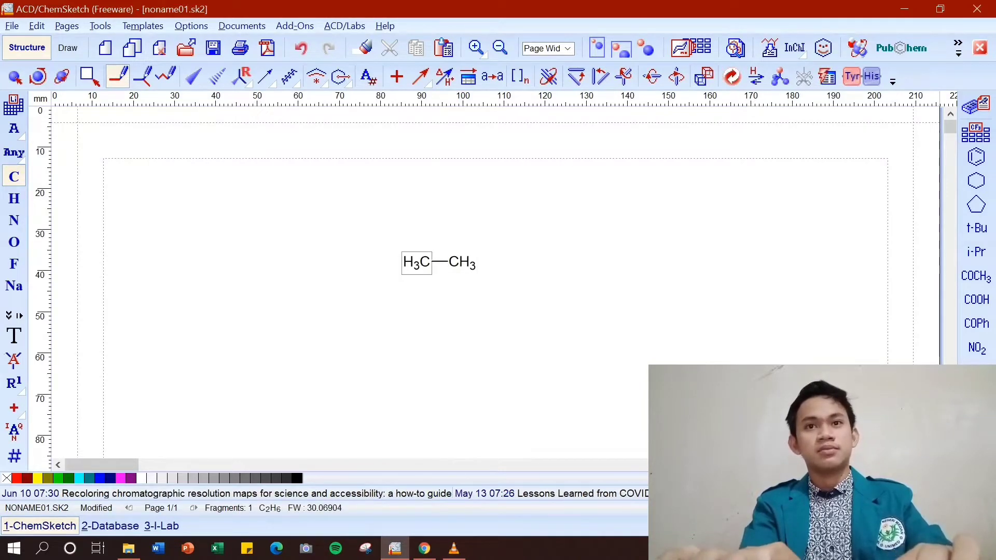
pyautogui.click(423, 262)
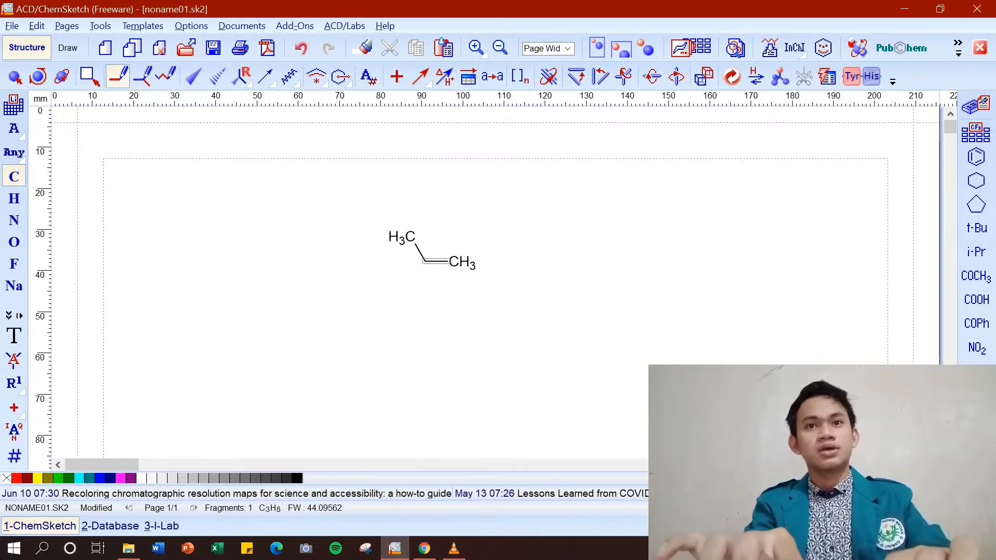
pyautogui.click(430, 262)
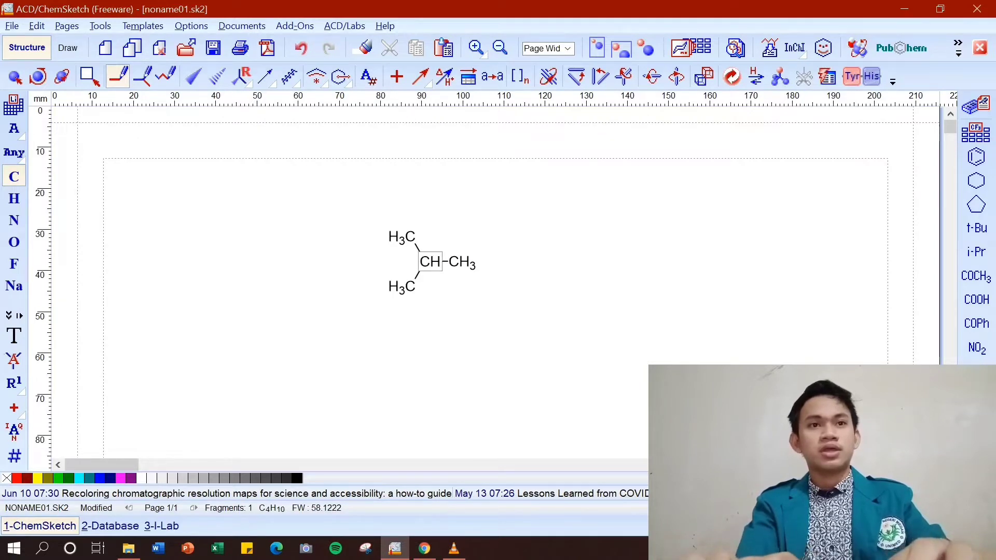
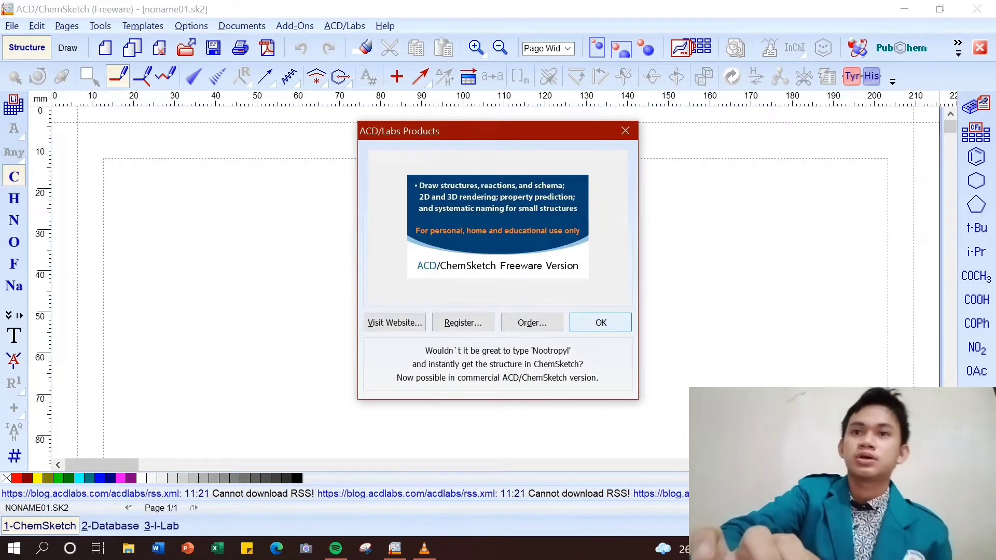
# - Dismiss the startup dialogs, view fluorine's data in the Periodic Table of Elements, and close the table
pyautogui.press('Return')
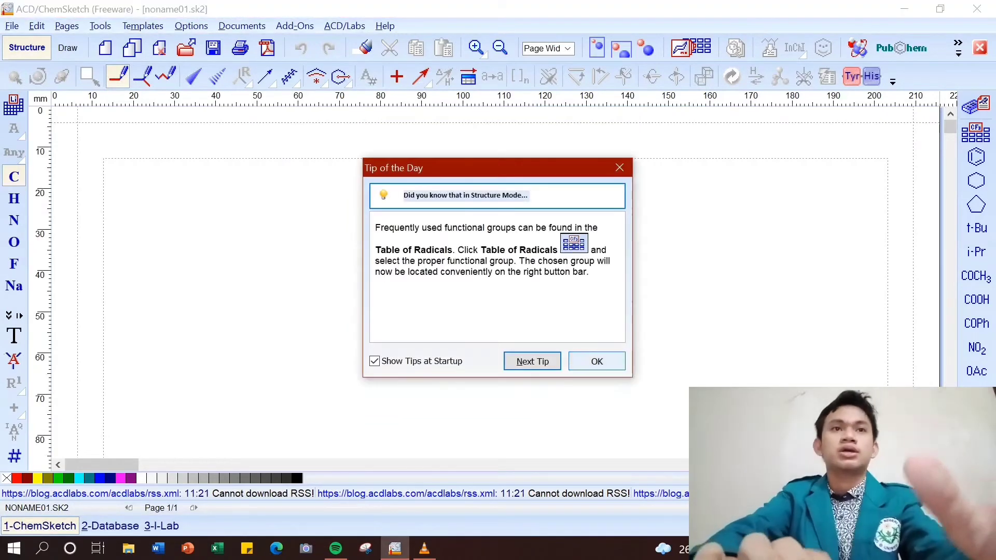
pyautogui.press('Return')
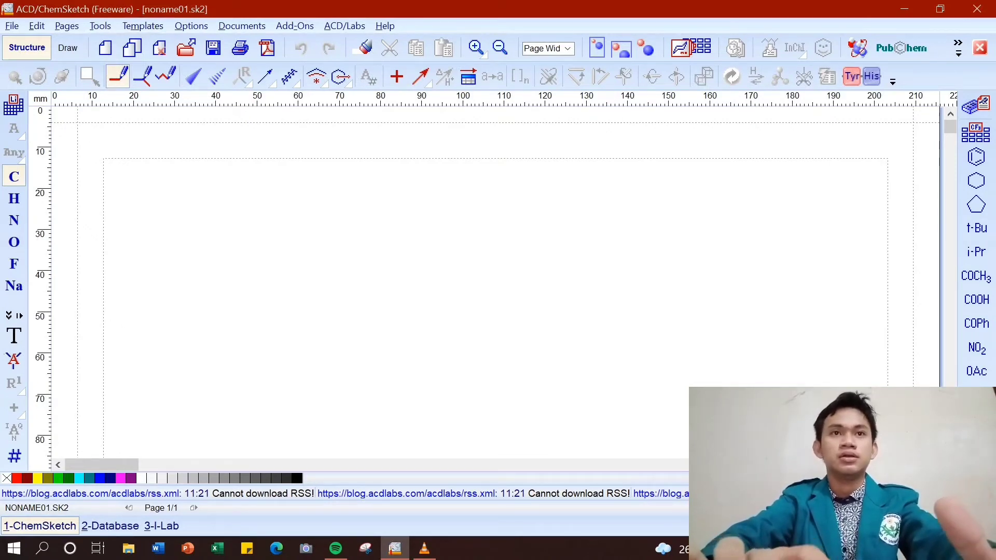
pyautogui.click(142, 26)
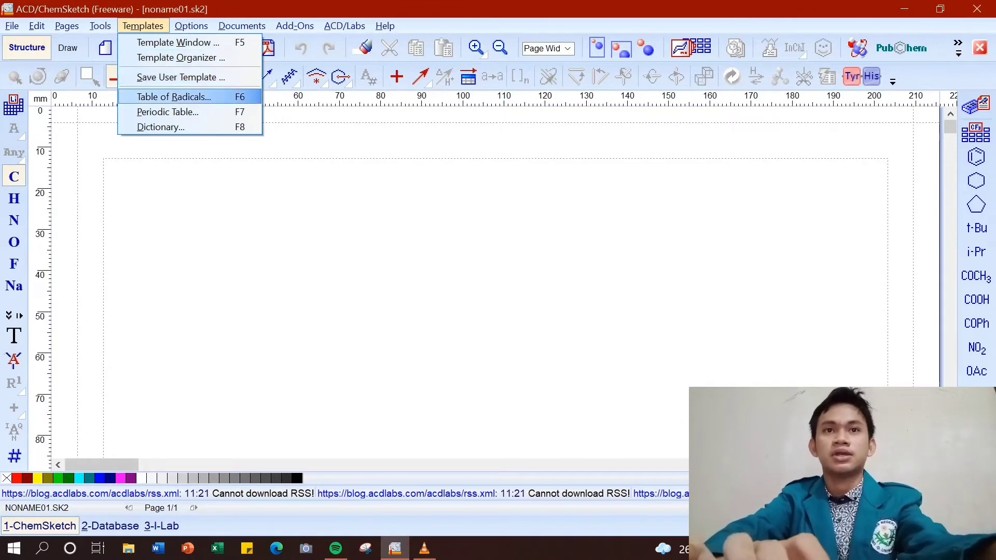
pyautogui.click(168, 112)
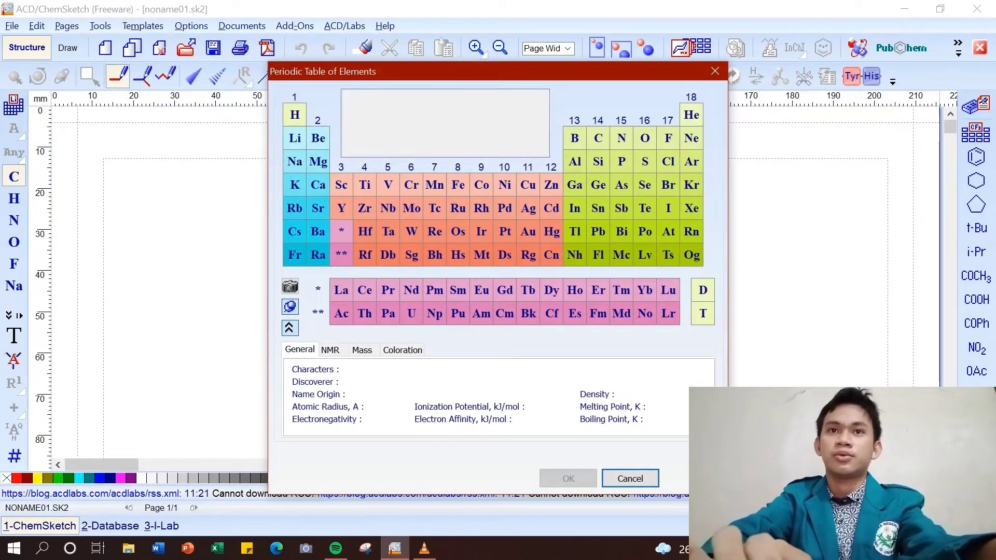
pyautogui.click(667, 137)
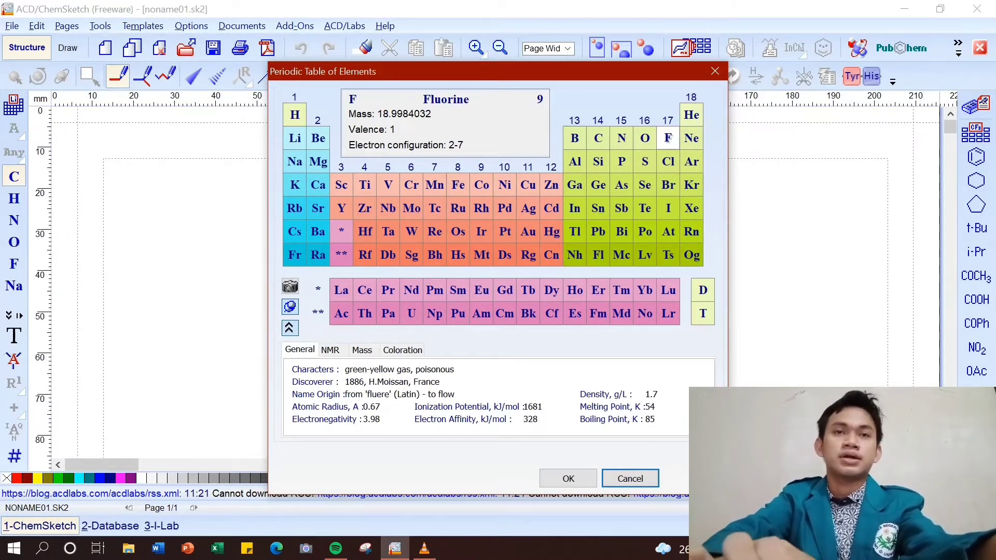
pyautogui.click(715, 72)
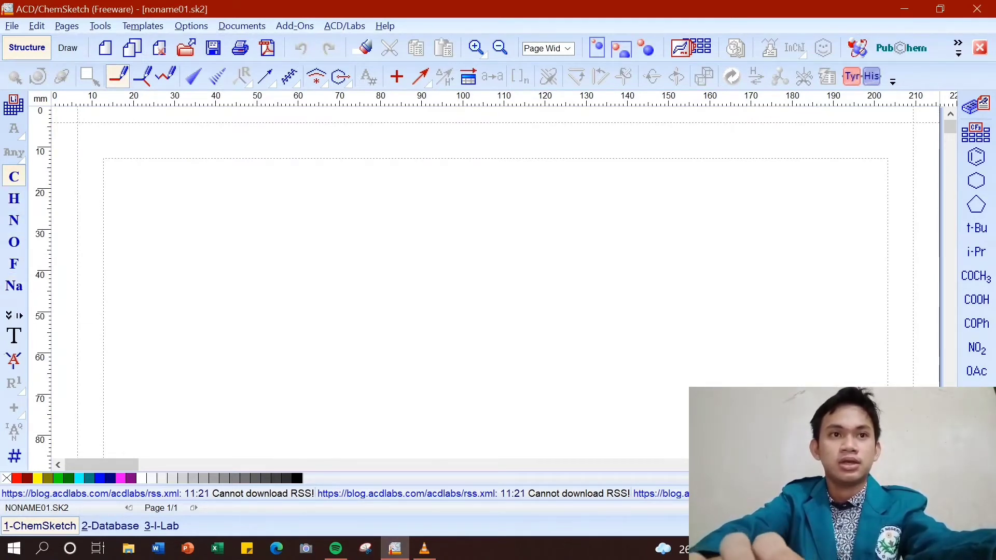
# - With carbon as the element, draw a central carbon atom bonded to four CH3 groups on the page
pyautogui.click(8, 315)
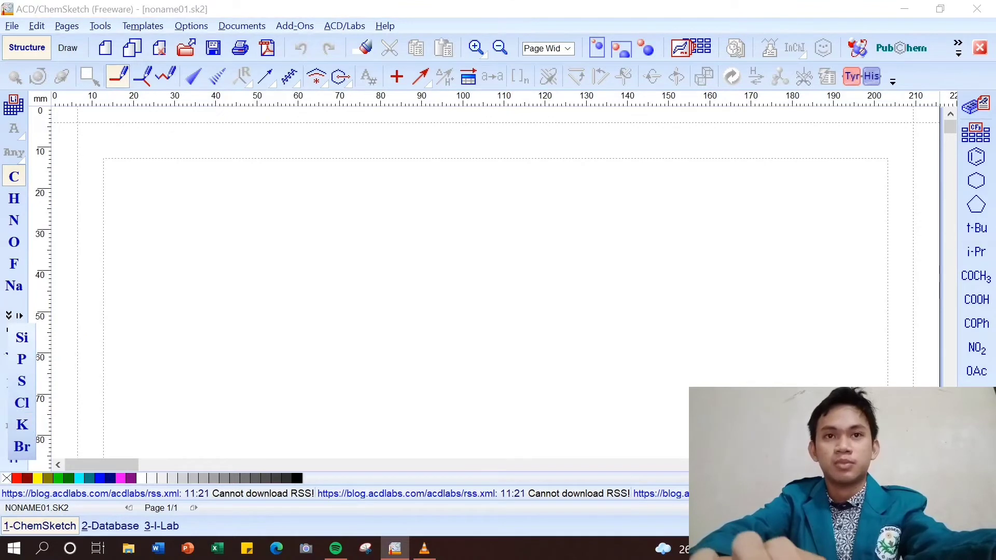
pyautogui.click(16, 180)
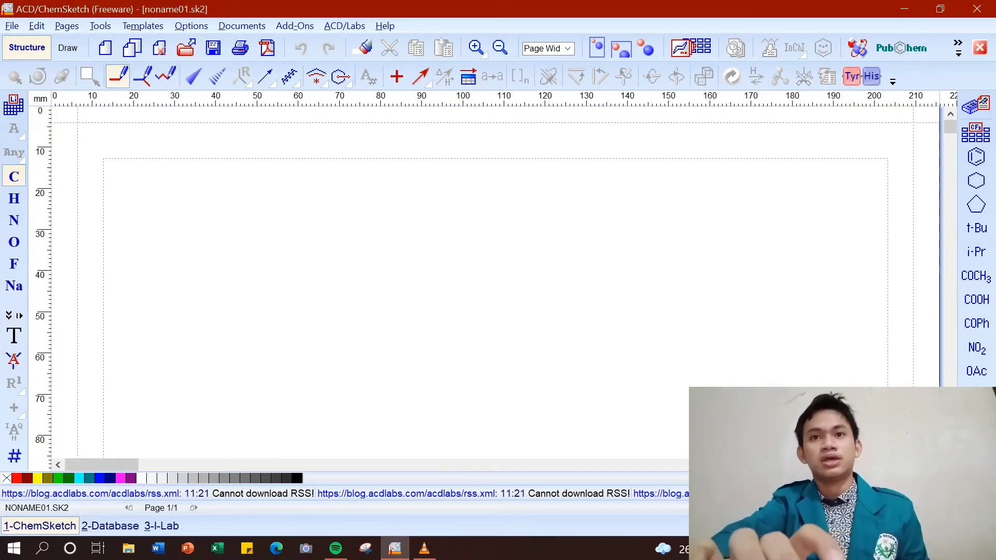
pyautogui.click(518, 282)
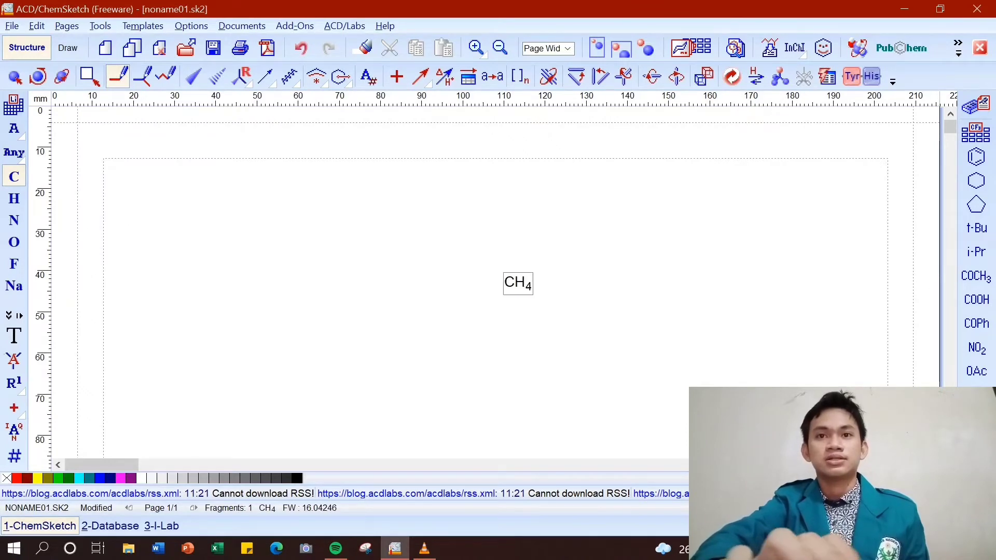
pyautogui.click(511, 282)
pyautogui.click(511, 282)
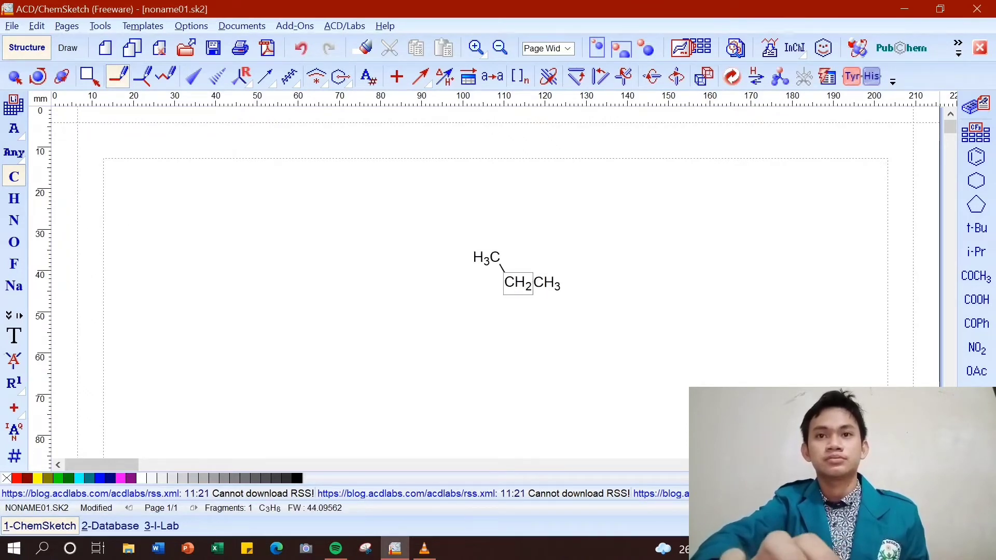
pyautogui.click(515, 282)
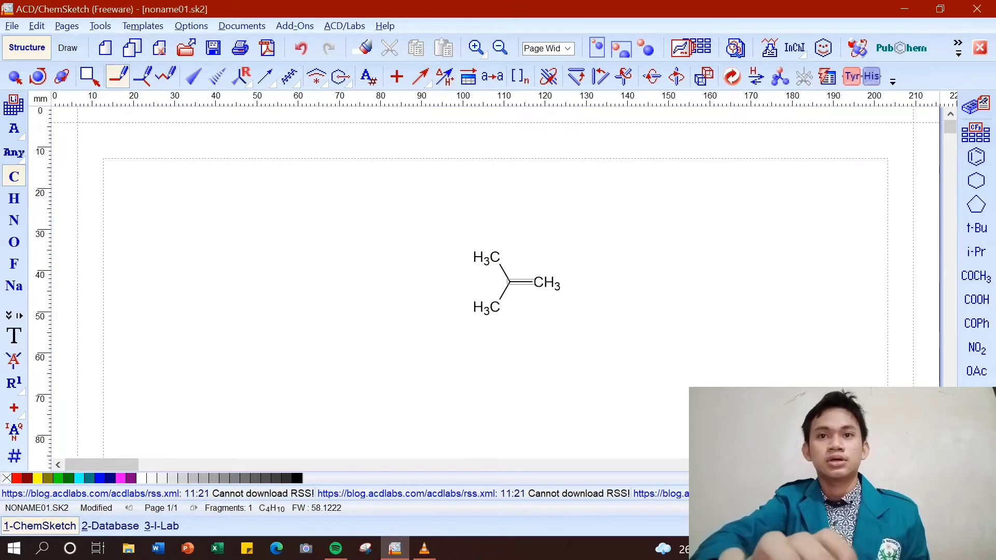
pyautogui.click(515, 283)
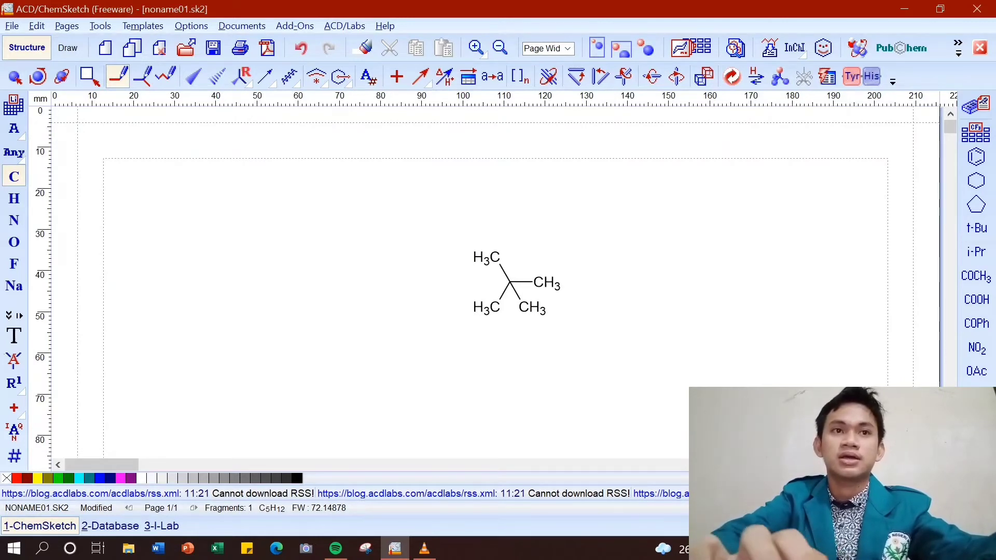
# - Replace all four CH3 groups around the central carbon with hydrogen atoms to form an explicit methane structure
pyautogui.click(14, 198)
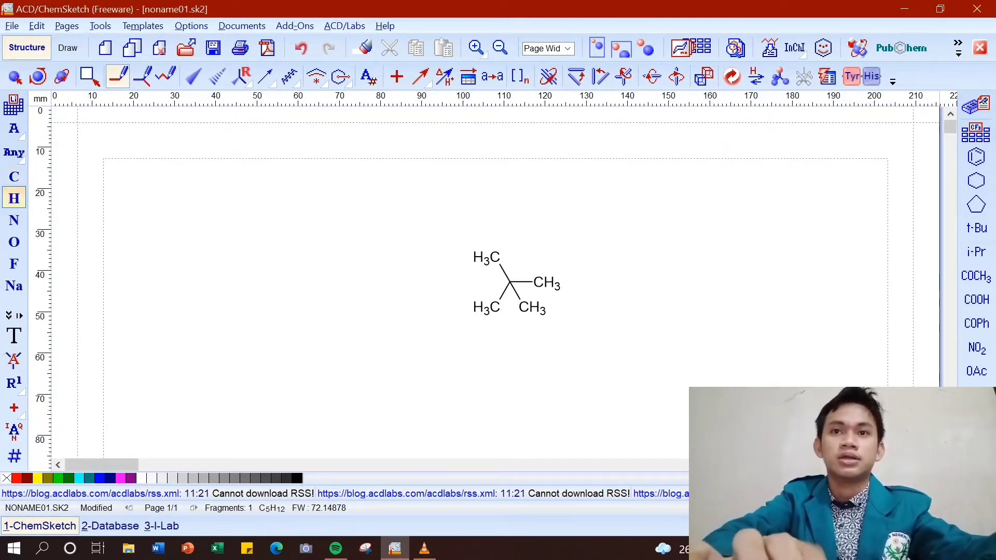
pyautogui.click(491, 258)
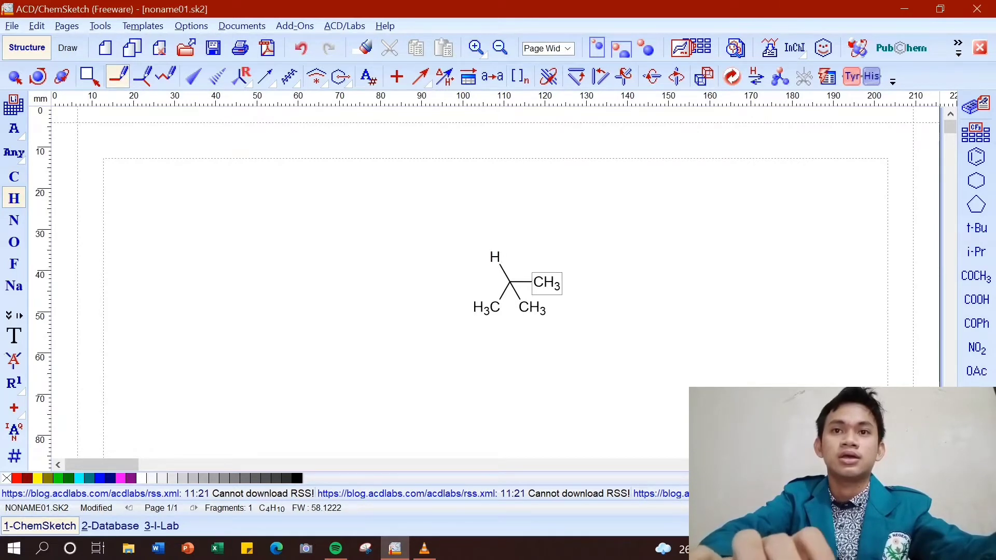
pyautogui.click(542, 283)
pyautogui.click(531, 308)
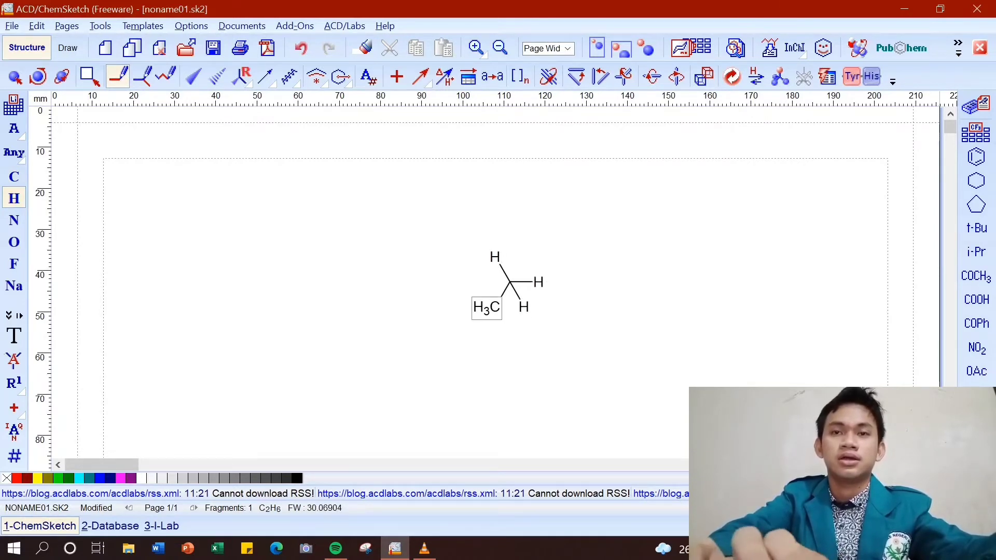
pyautogui.click(486, 309)
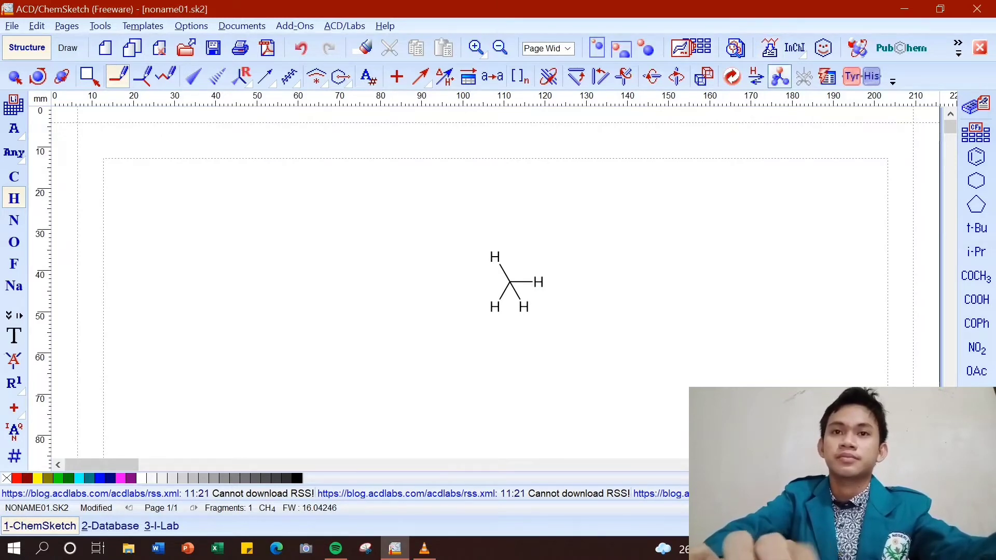
# - Run 3D Structure Optimization on the methane, removing hydrogens first, and reorient the structure by setting its C–H bonds vertical
pyautogui.click(780, 77)
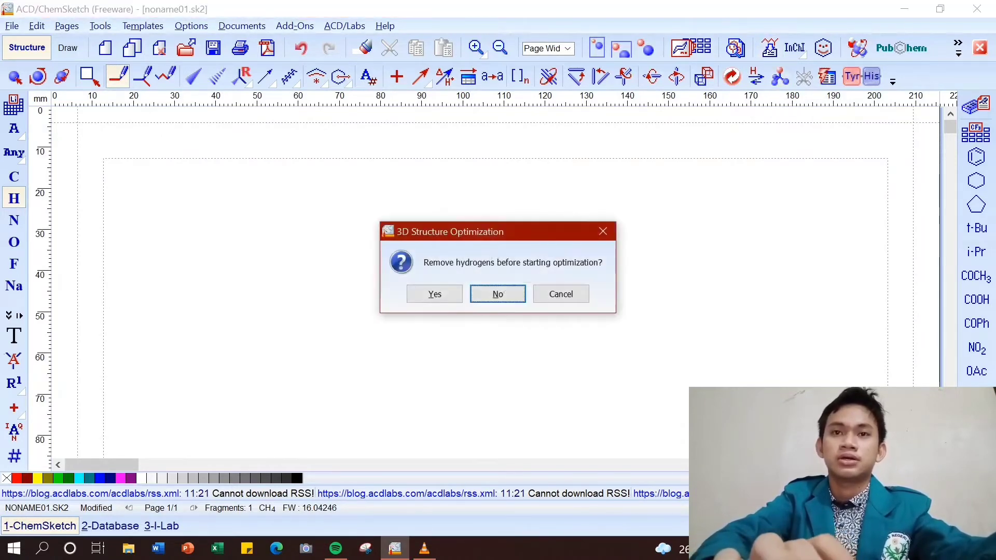
pyautogui.click(435, 294)
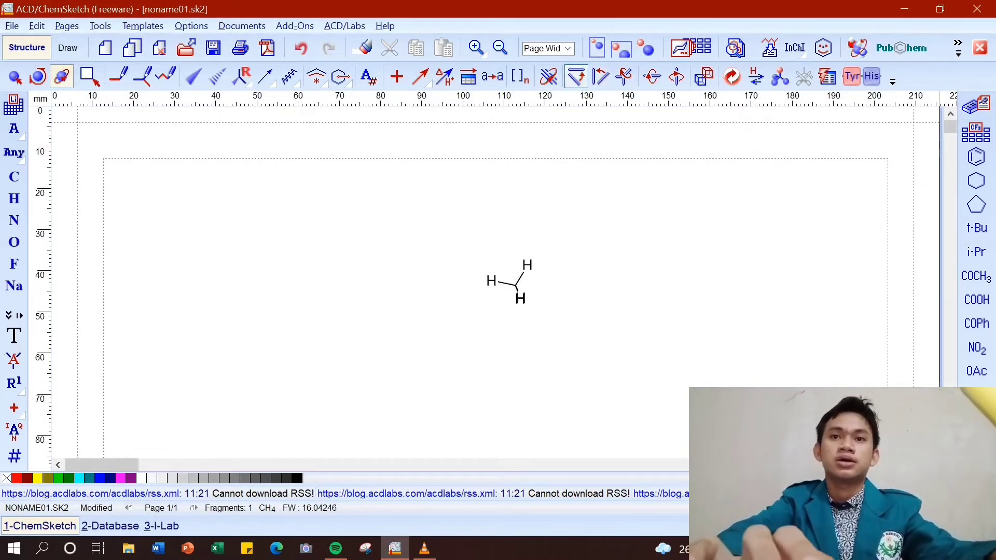
pyautogui.click(521, 277)
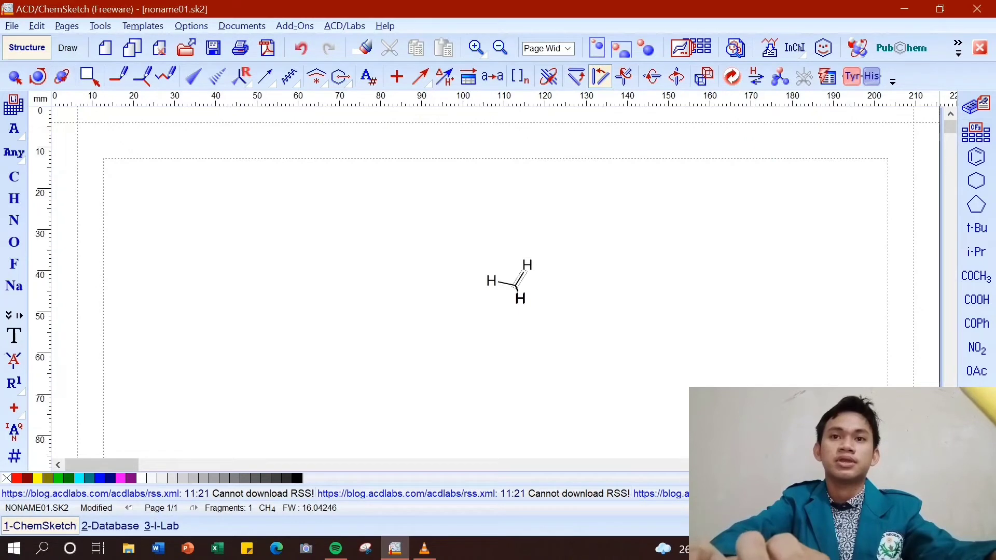
pyautogui.click(521, 278)
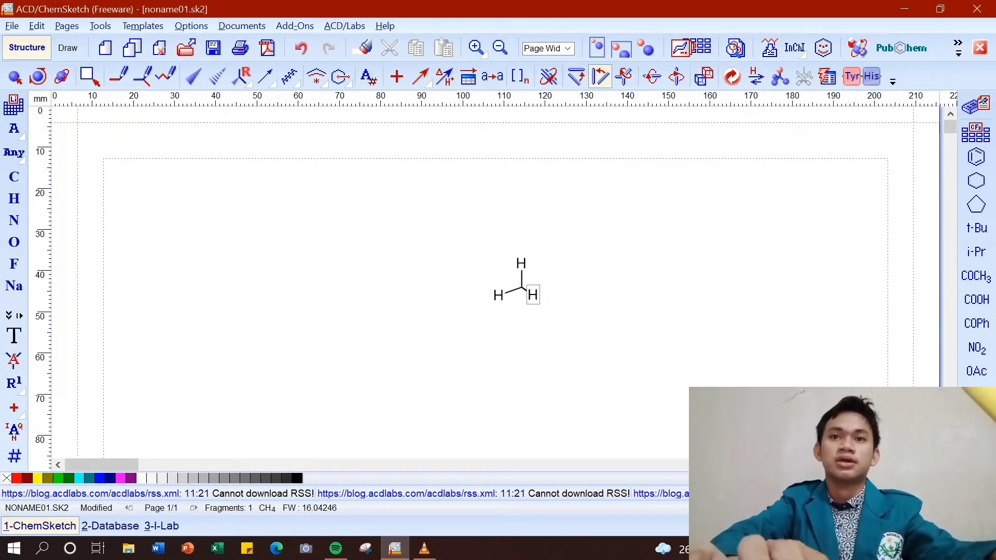
pyautogui.click(527, 291)
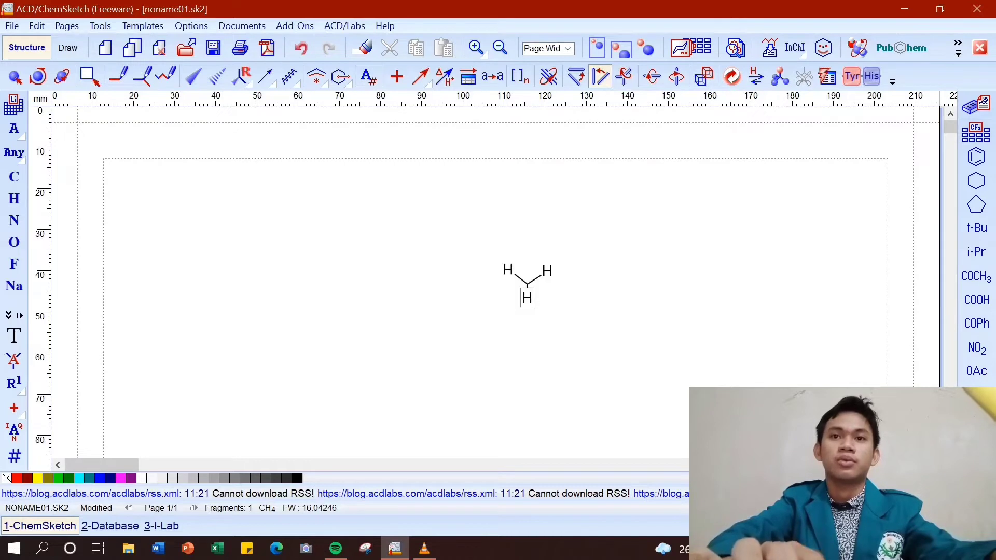
pyautogui.click(536, 279)
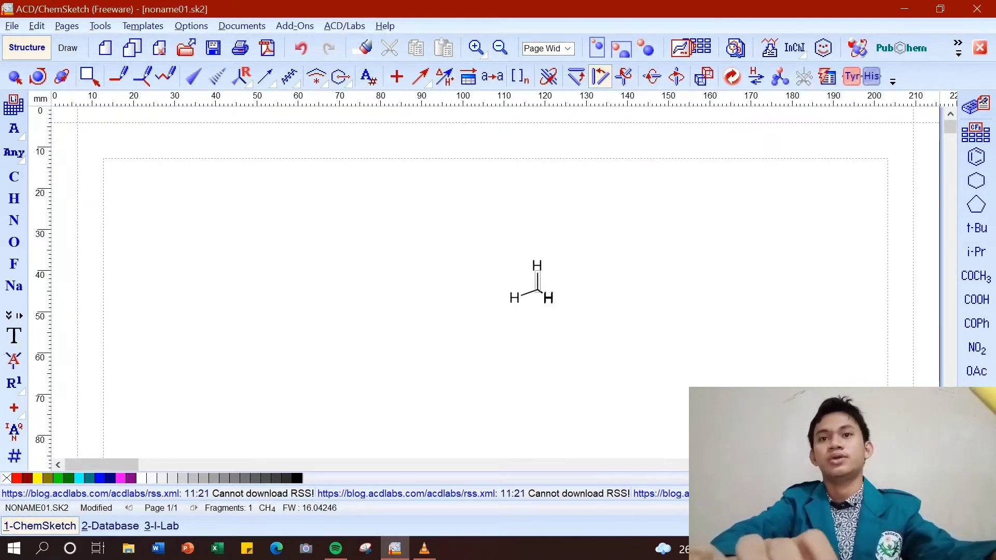
pyautogui.click(525, 294)
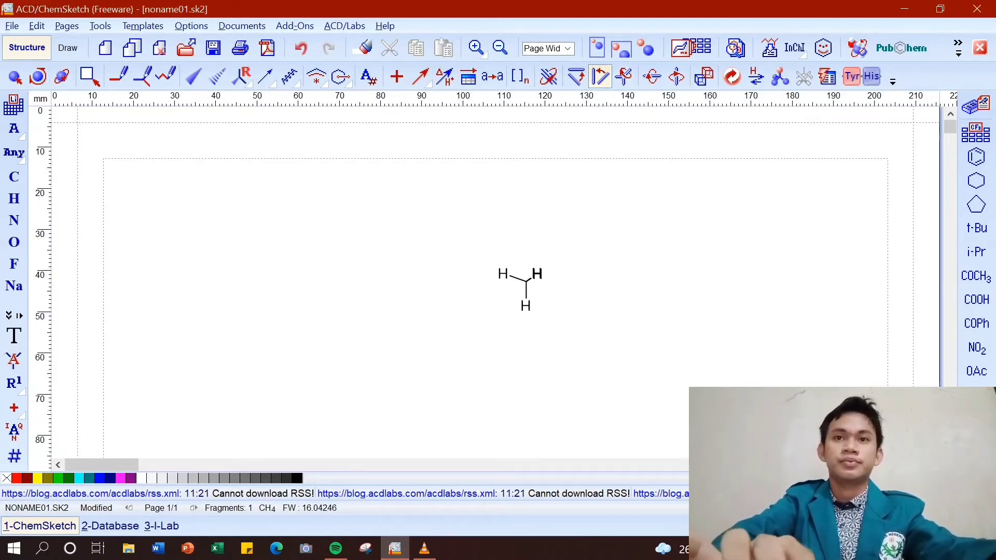
# - Clear any selection on the methane structure, switch to the select/move tool and open ACD/3D Viewer
pyautogui.hotkey('ctrl', 'a')
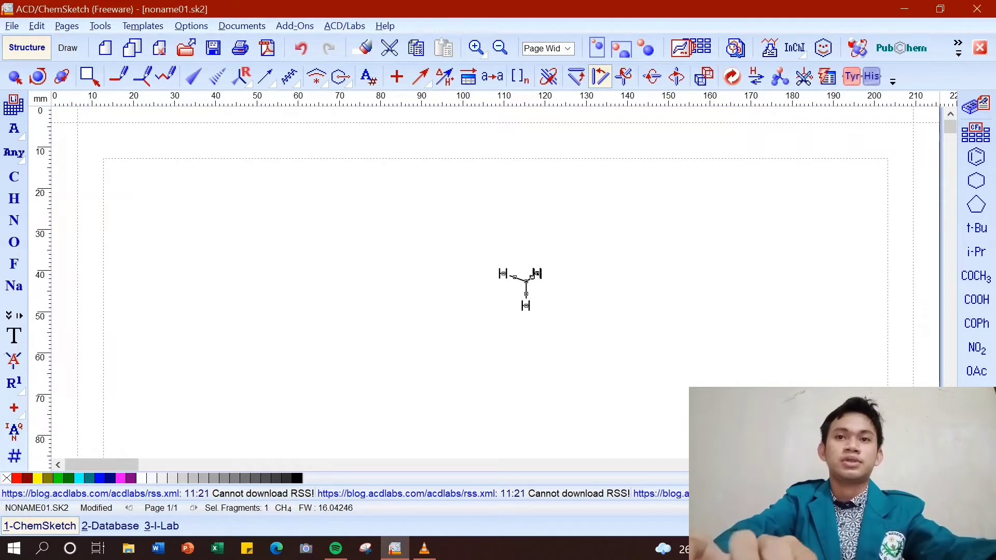
pyautogui.press('Escape')
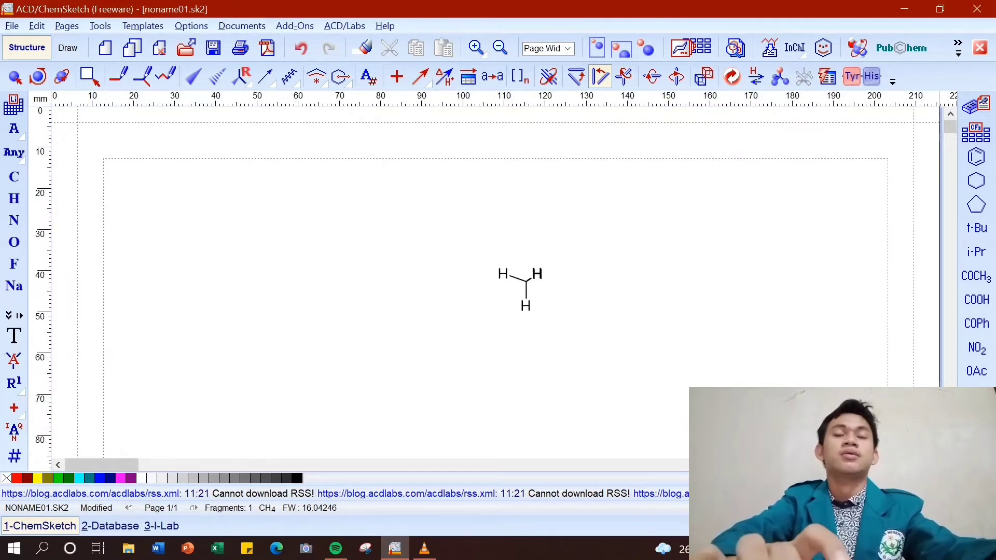
pyautogui.click(14, 77)
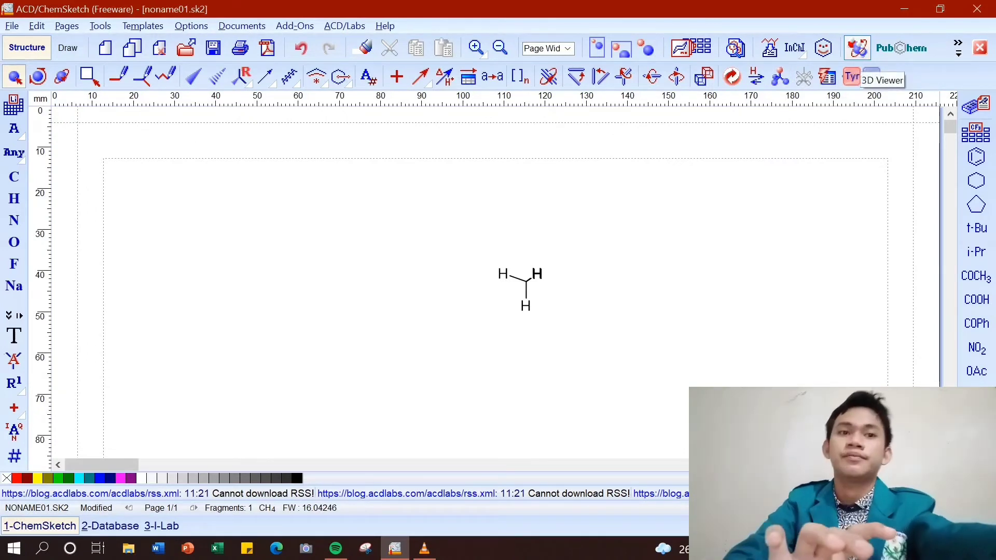
pyautogui.click(858, 48)
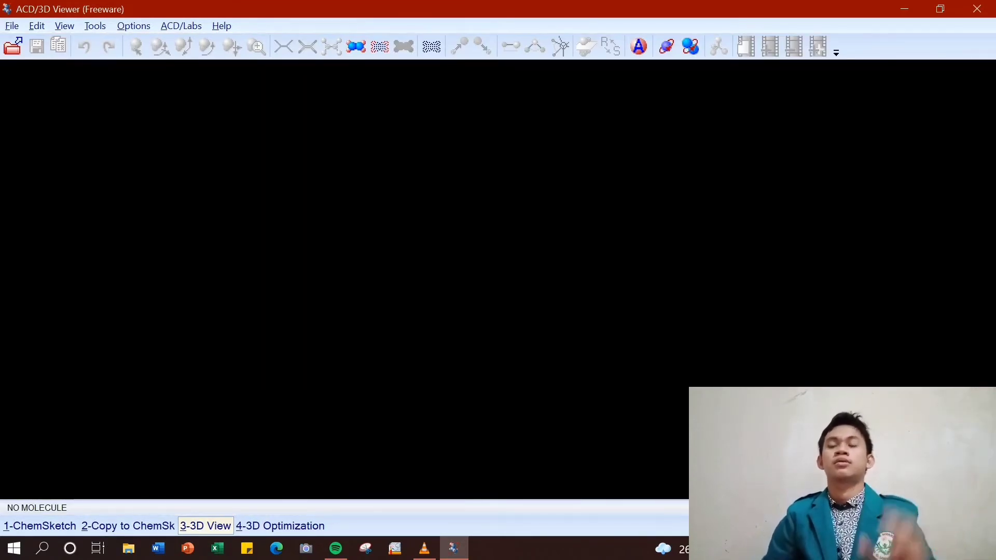
# - Close the empty ACD/3D Viewer, bring the methane structure into the viewer and examine its ball-and-stick model
pyautogui.click(977, 9)
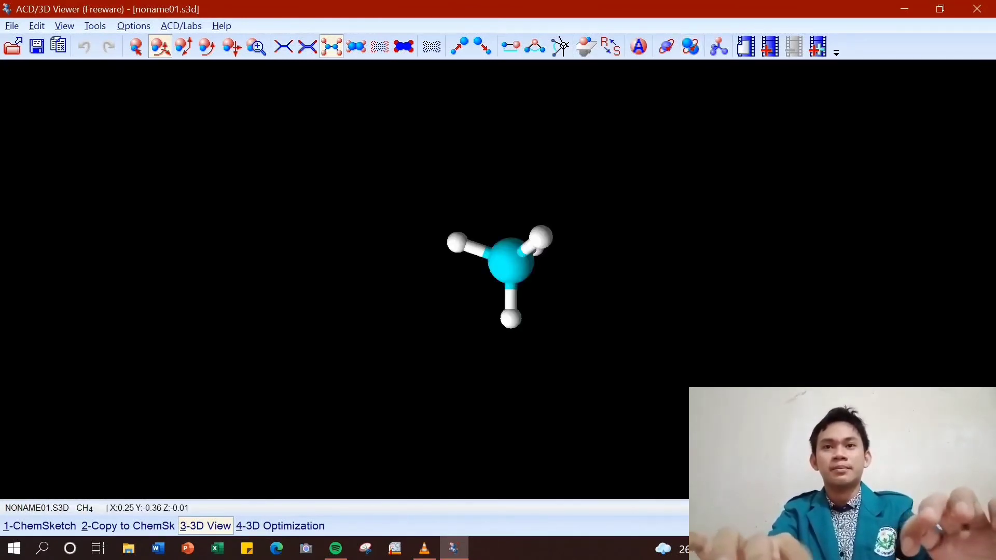
pyautogui.moveTo(504, 254)
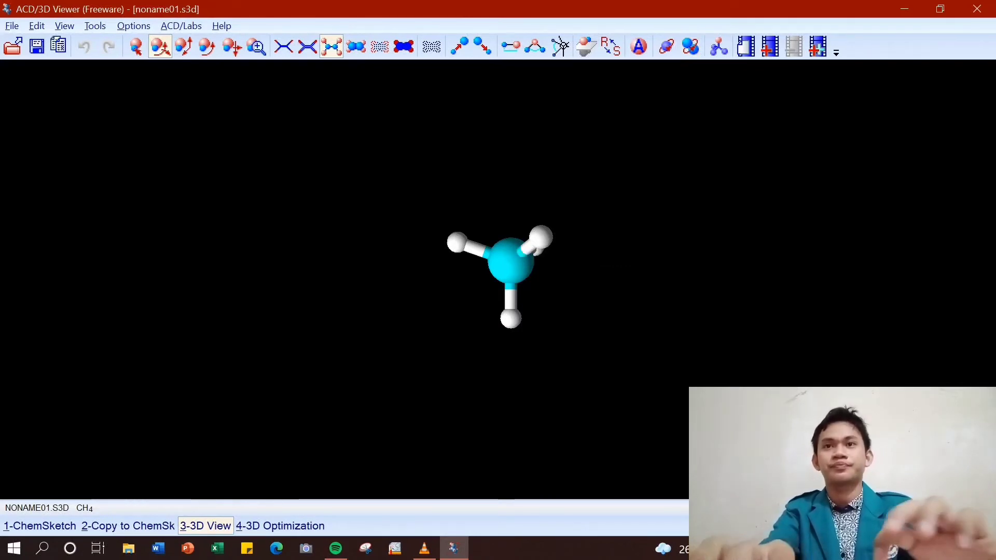
pyautogui.moveTo(536, 230)
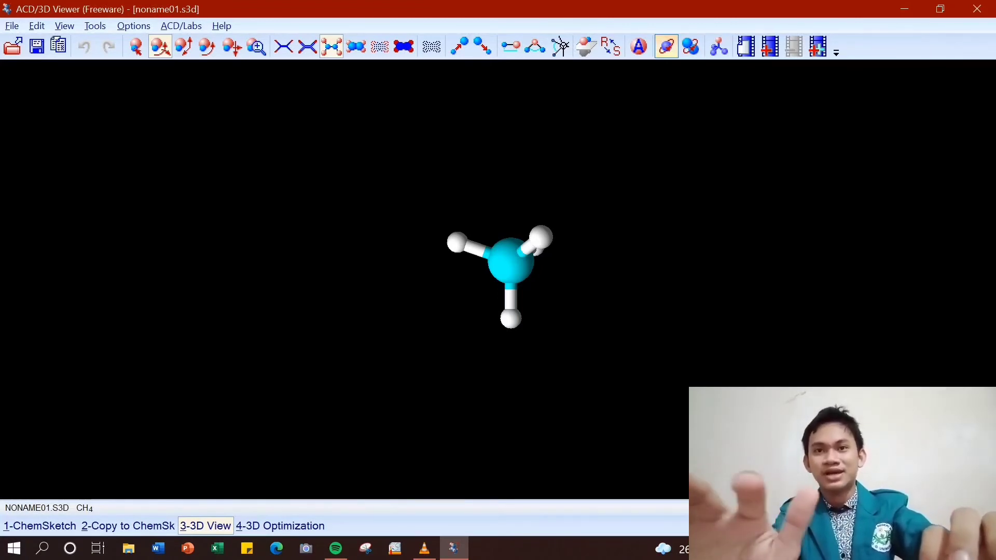
pyautogui.moveTo(511, 262); pyautogui.dragTo(514, 262)
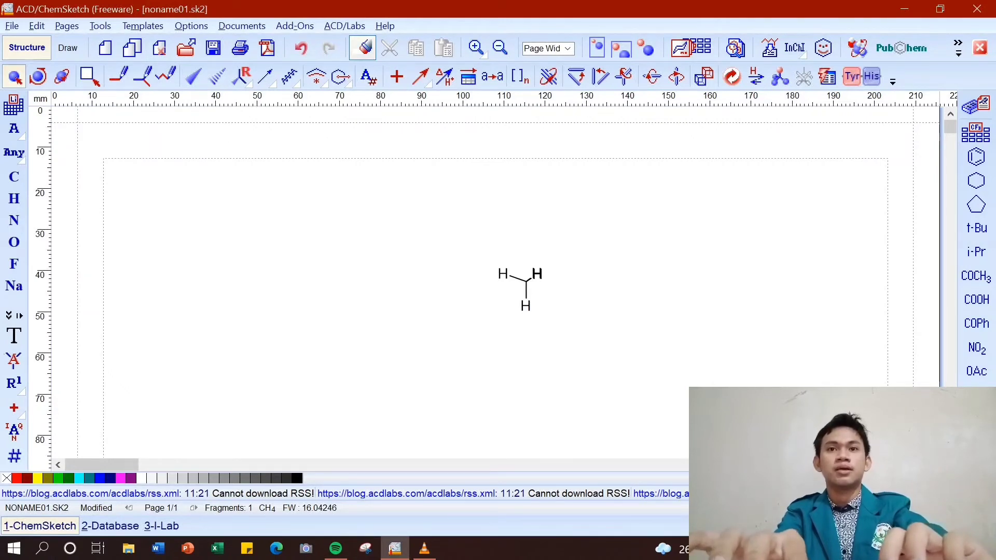
# - Erase the methane structure in ChemSketch and, with sulfur as the element, draw a central sulfur atom bonded to six SH groups
pyautogui.click(365, 47)
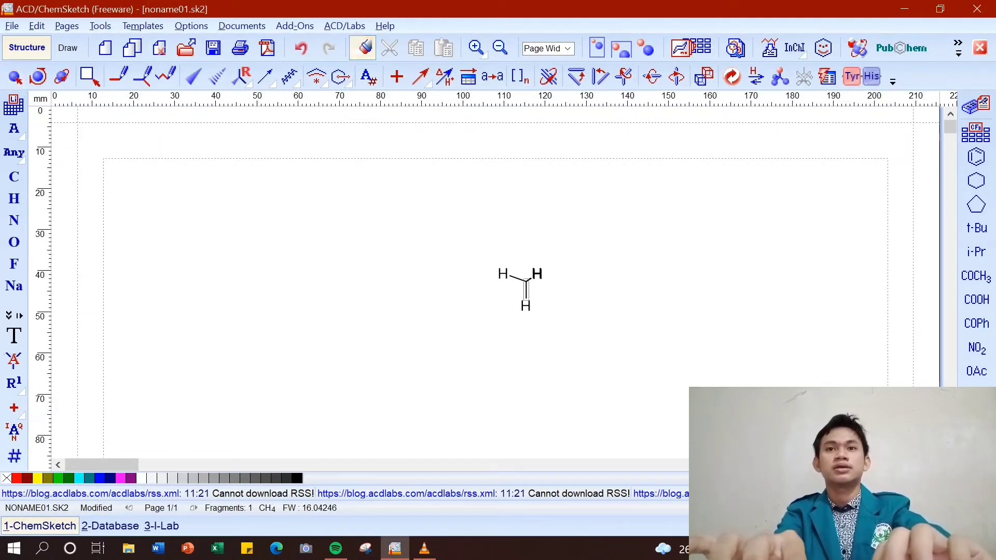
pyautogui.click(526, 282)
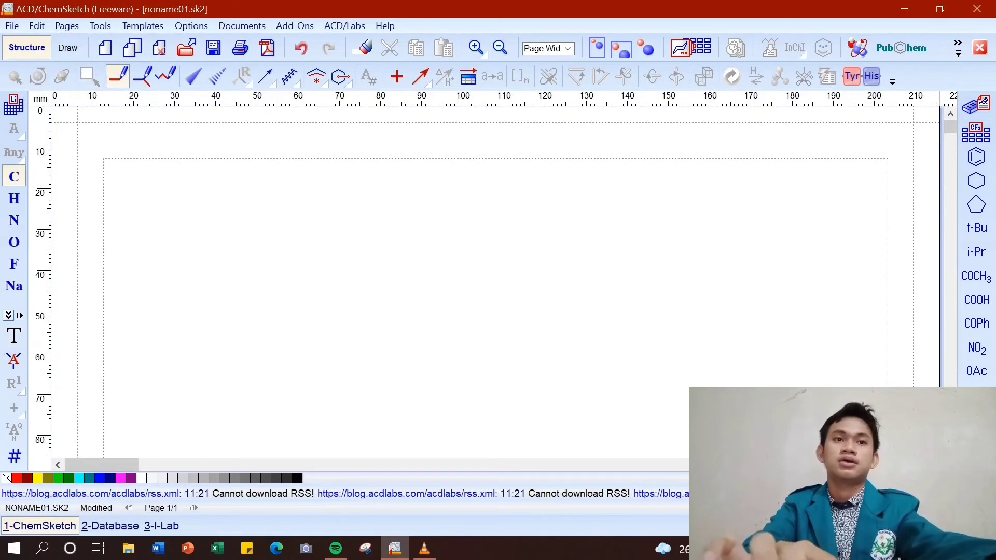
pyautogui.click(9, 316)
pyautogui.click(22, 381)
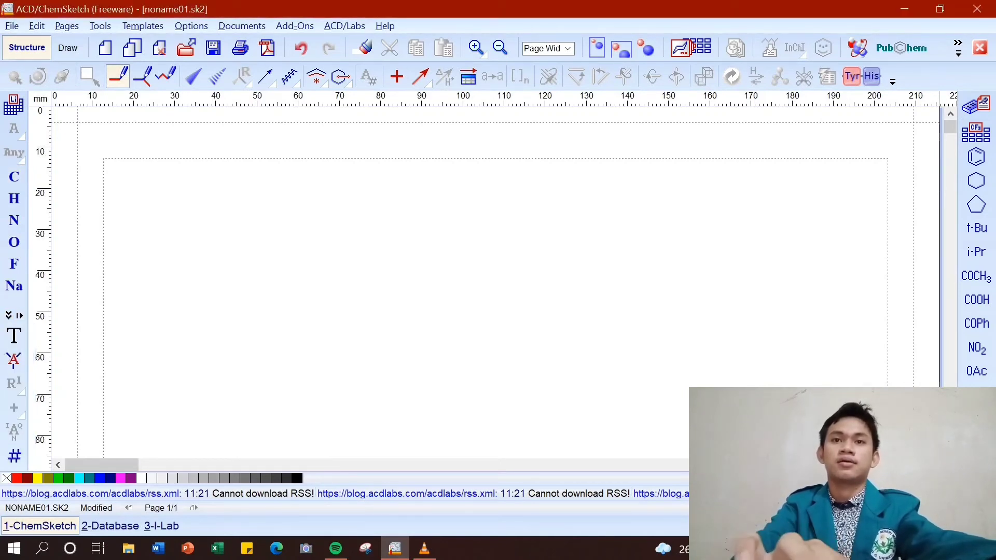
pyautogui.click(471, 269)
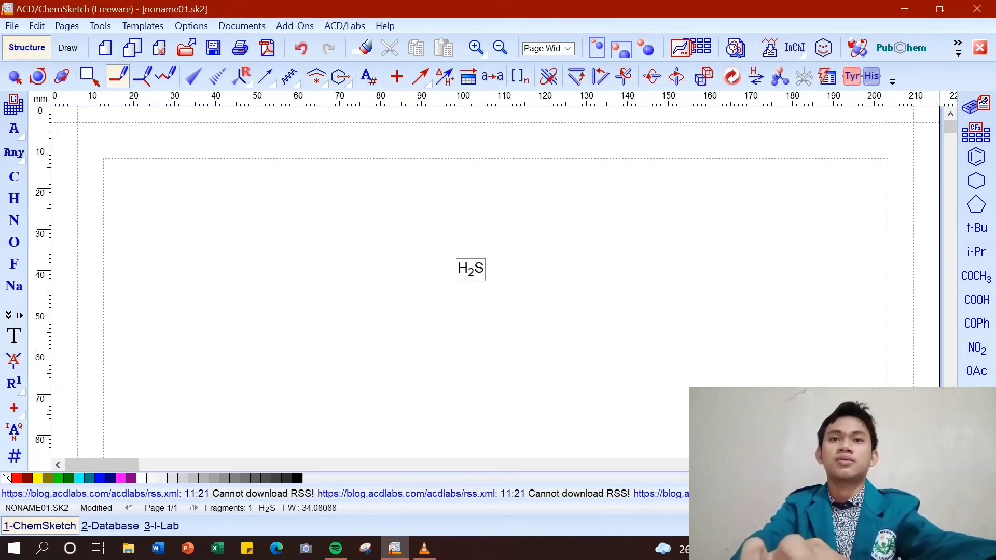
pyautogui.click(478, 269)
pyautogui.click(478, 268)
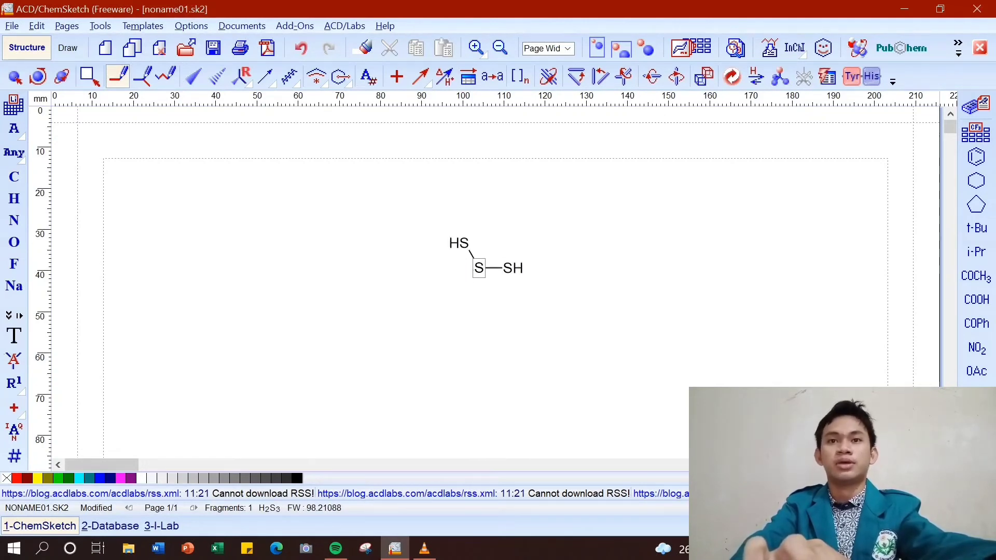
pyautogui.click(479, 268)
pyautogui.click(479, 267)
pyautogui.click(479, 268)
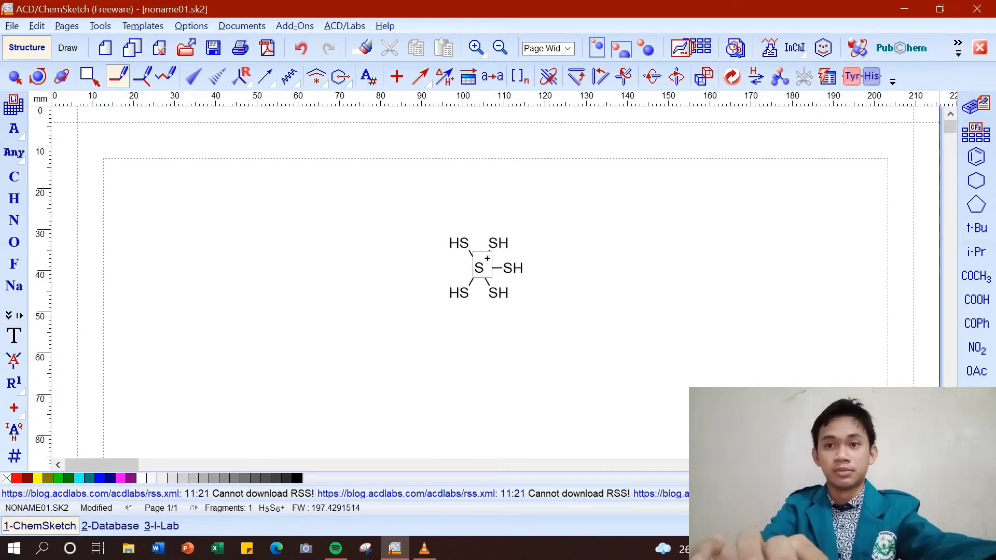
pyautogui.click(479, 268)
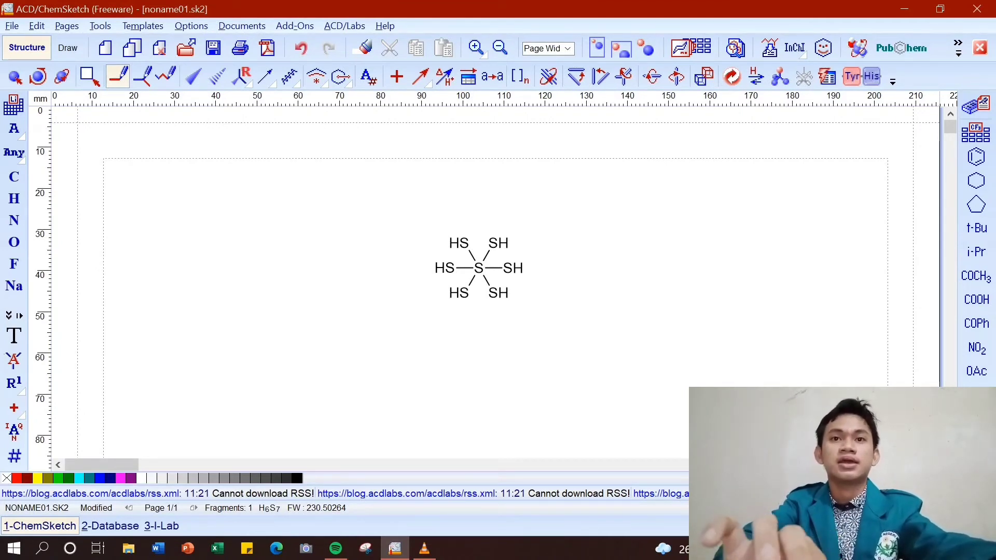
# - Replace all six SH groups around the central sulfur with fluorine atoms, leaving no stray atoms on the page
pyautogui.click(14, 264)
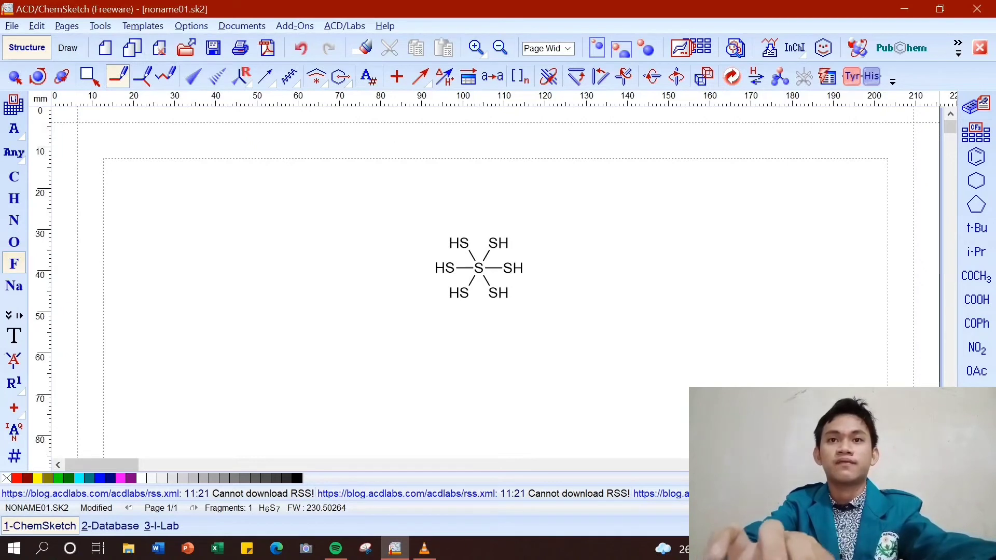
pyautogui.click(459, 243)
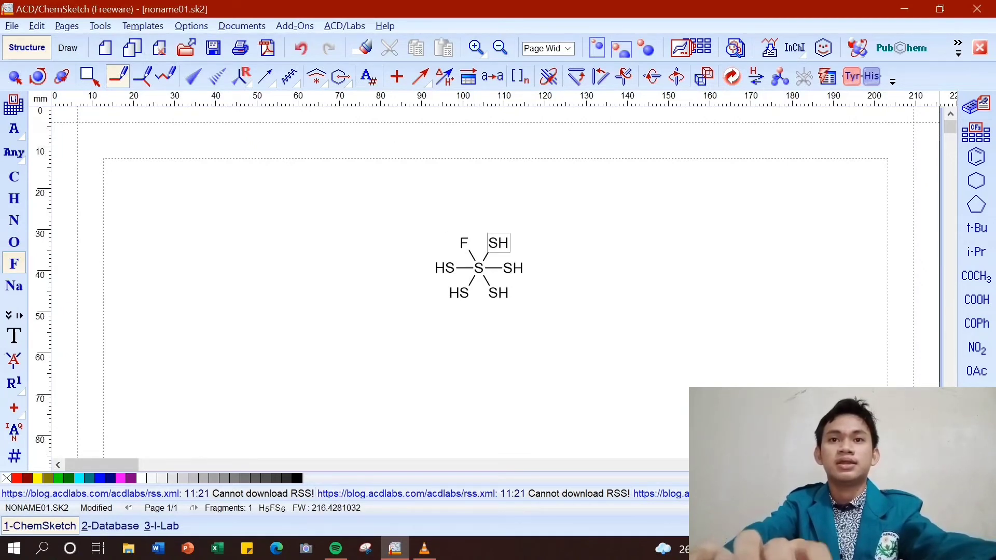
pyautogui.click(499, 243)
pyautogui.click(513, 267)
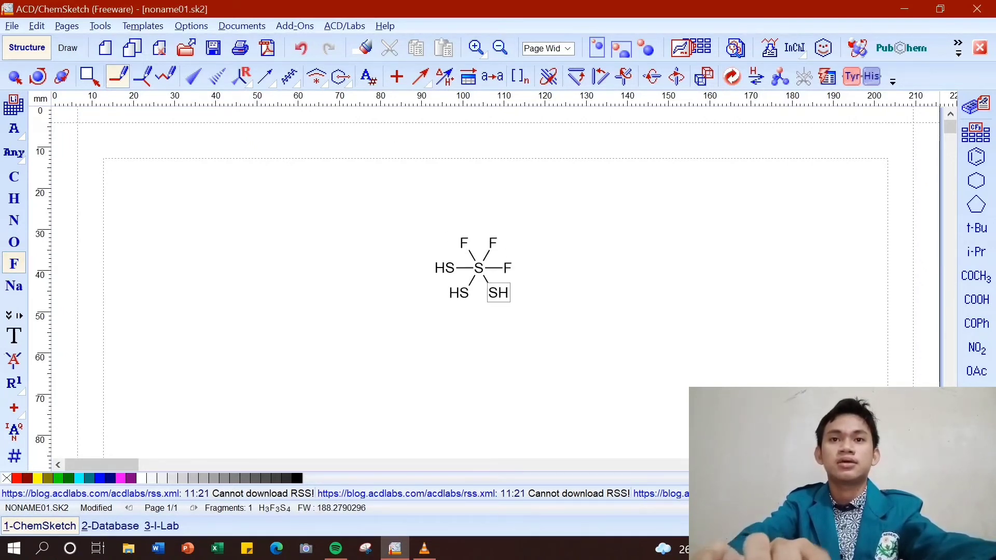
pyautogui.click(498, 292)
pyautogui.click(460, 292)
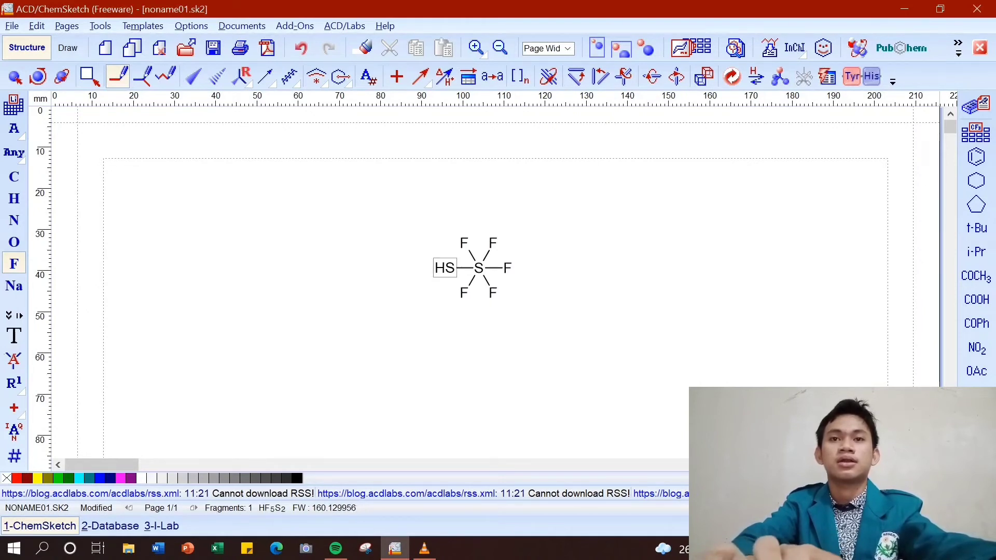
pyautogui.click(444, 268)
pyautogui.click(524, 216)
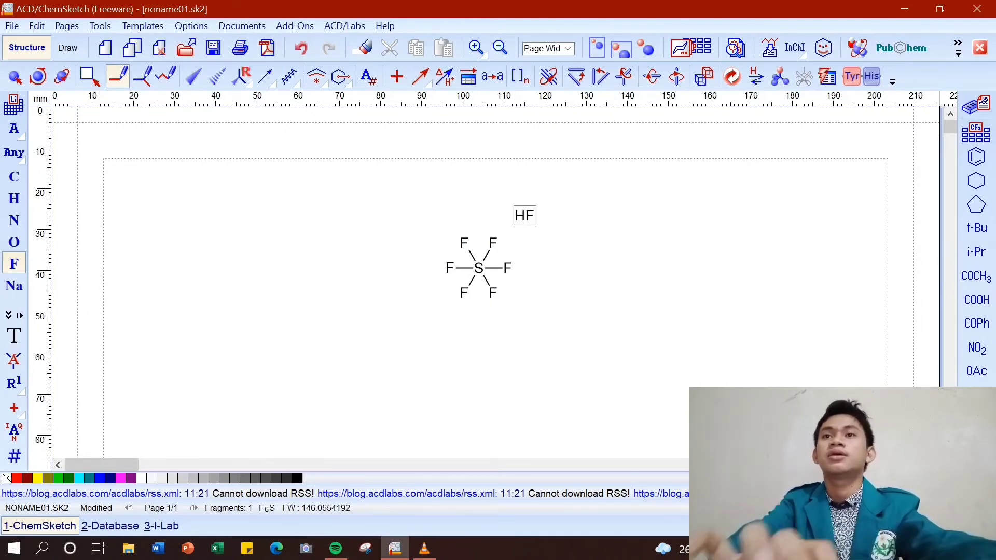
pyautogui.hotkey('ctrl', 'z')
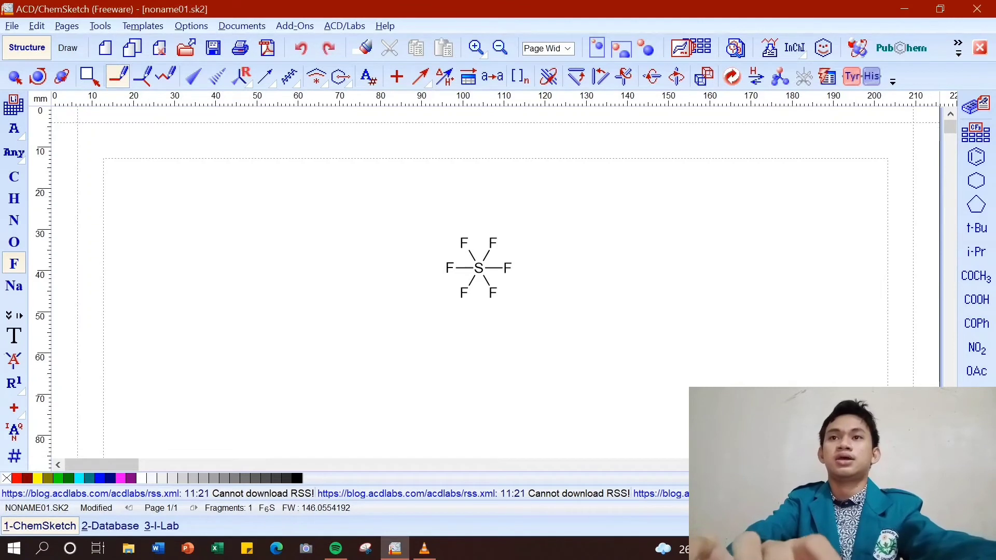
# - Run 3D Structure Optimization on the sulfur hexafluoride and reorient it so that an S–F bond is vertical
pyautogui.click(780, 77)
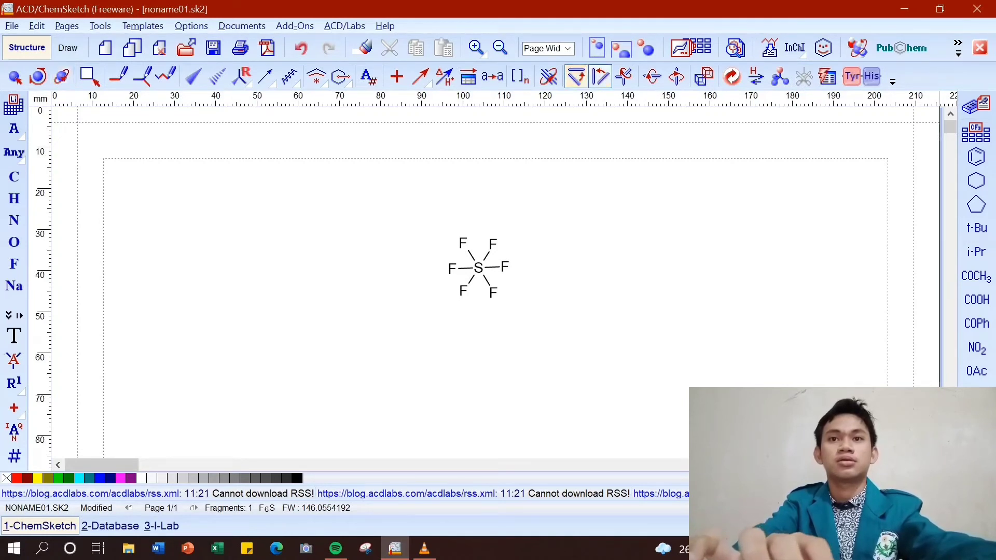
pyautogui.click(601, 77)
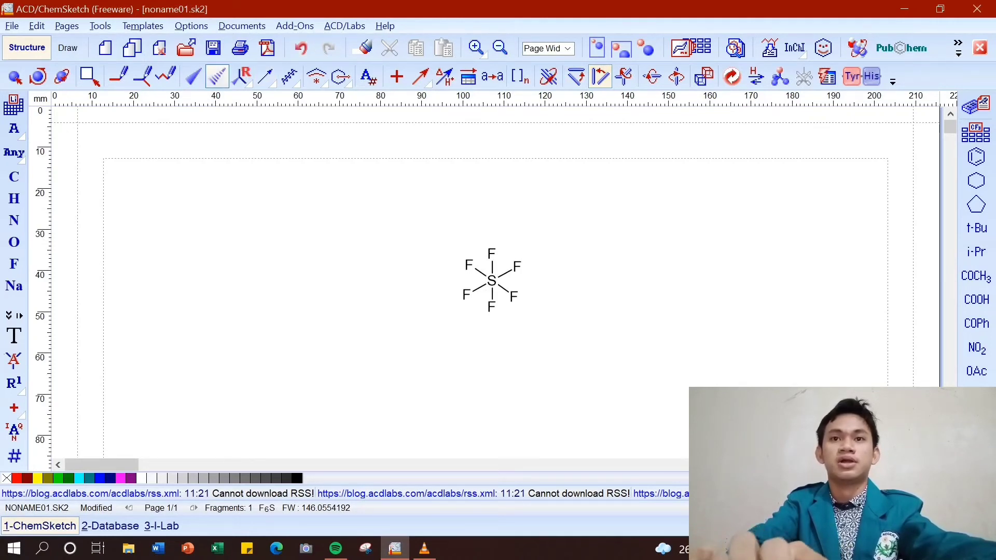
# - Change the two upper slanted S–F bonds to hashed stereo bonds and the two lower slanted ones to solid wedge bonds
pyautogui.click(217, 77)
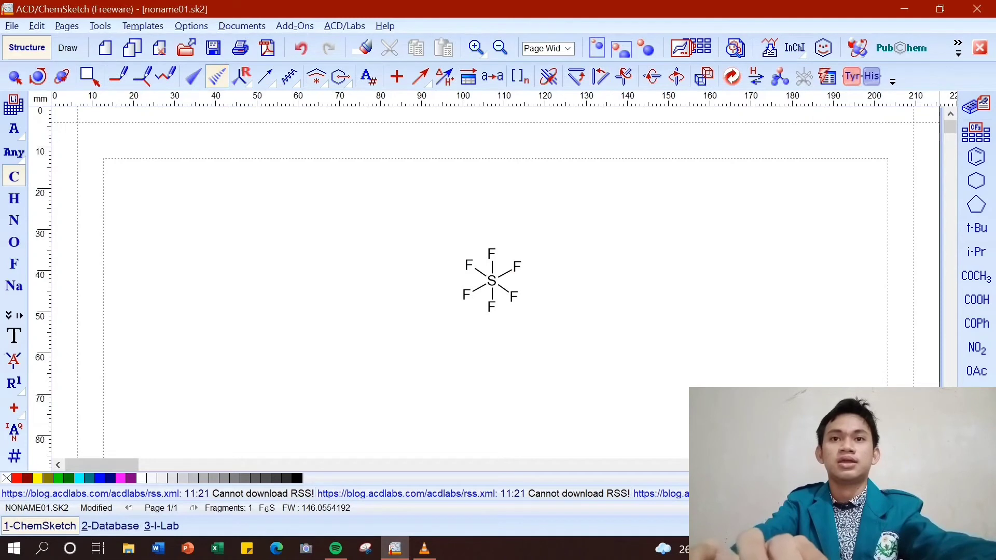
pyautogui.click(478, 270)
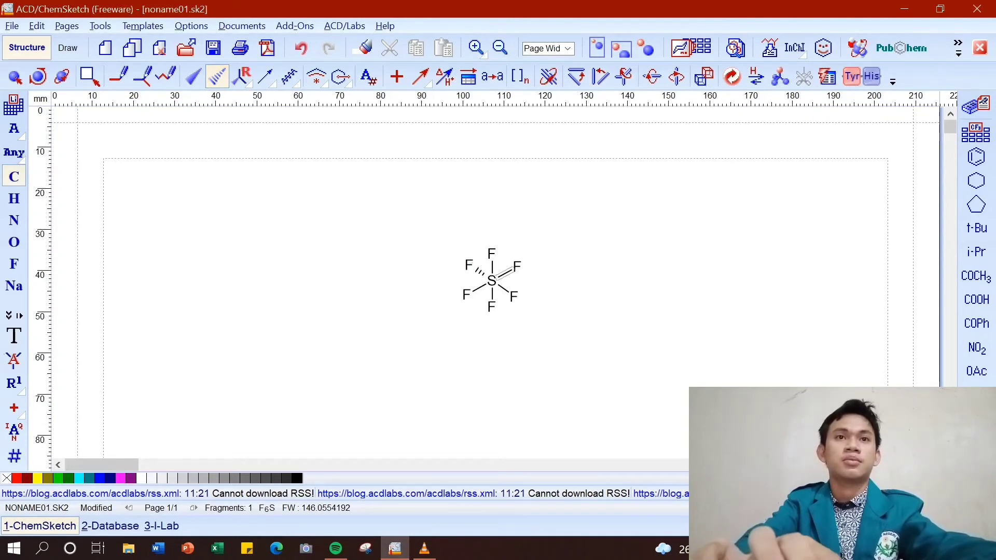
pyautogui.click(504, 272)
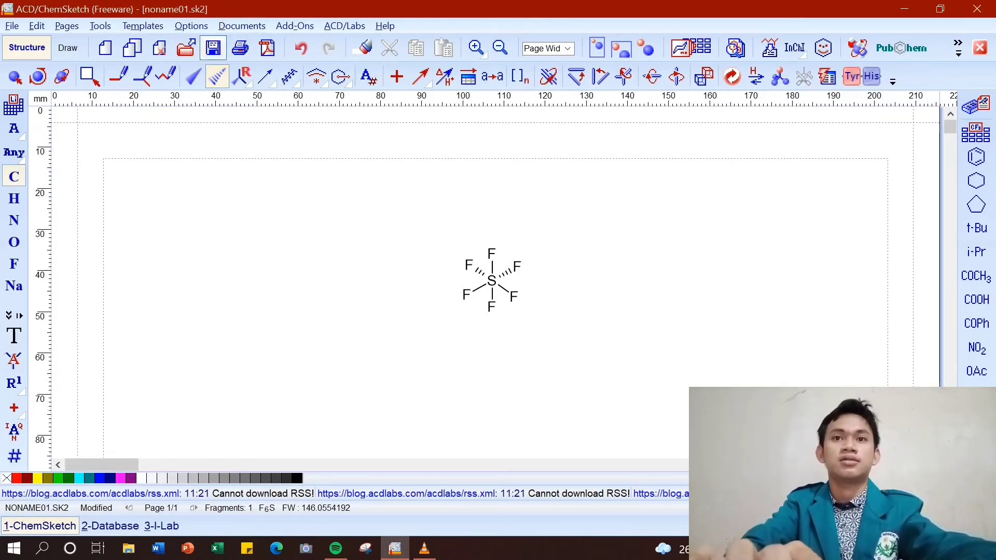
pyautogui.click(193, 77)
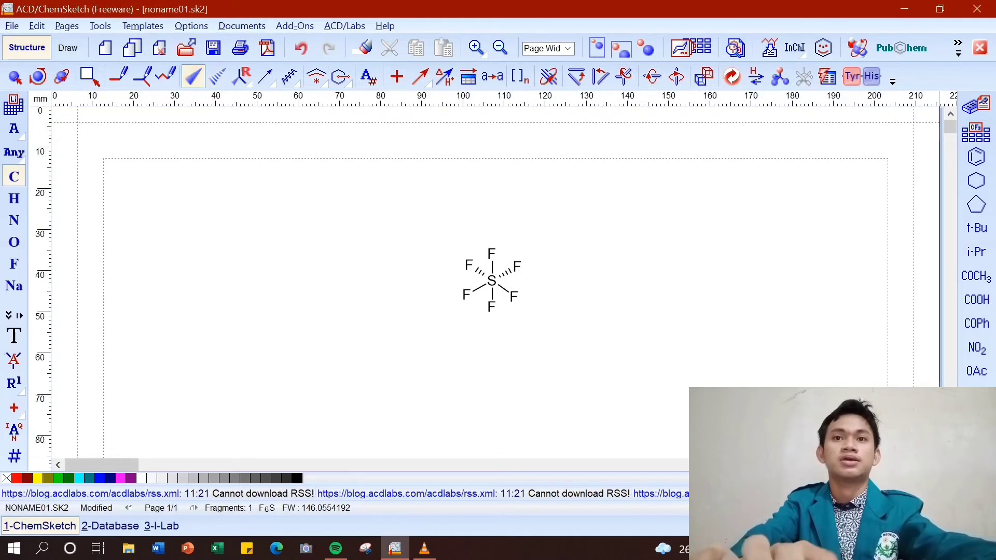
pyautogui.click(479, 289)
pyautogui.click(504, 288)
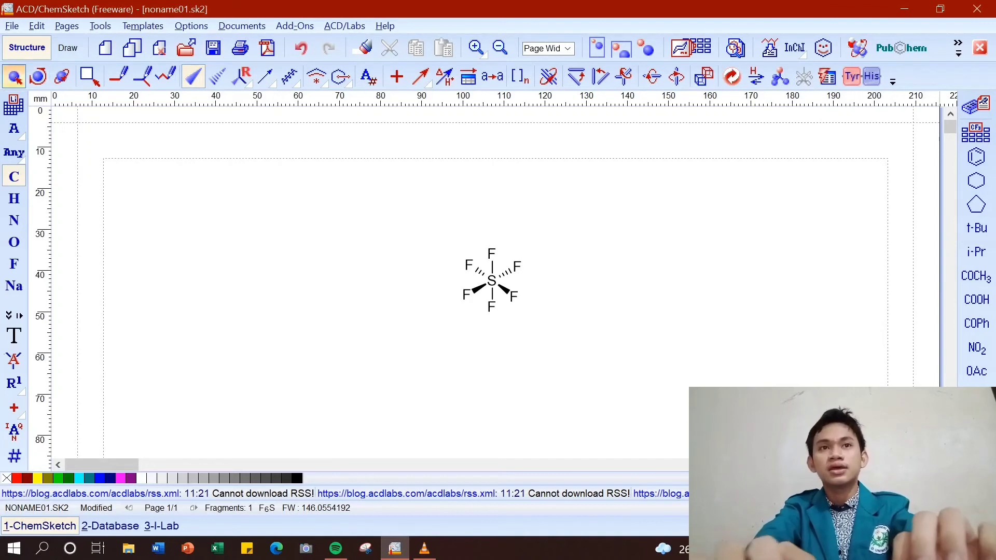
# - Calculate all properties of the sulfur hexafluoride structure, read through the calculation results and close them
pyautogui.click(14, 77)
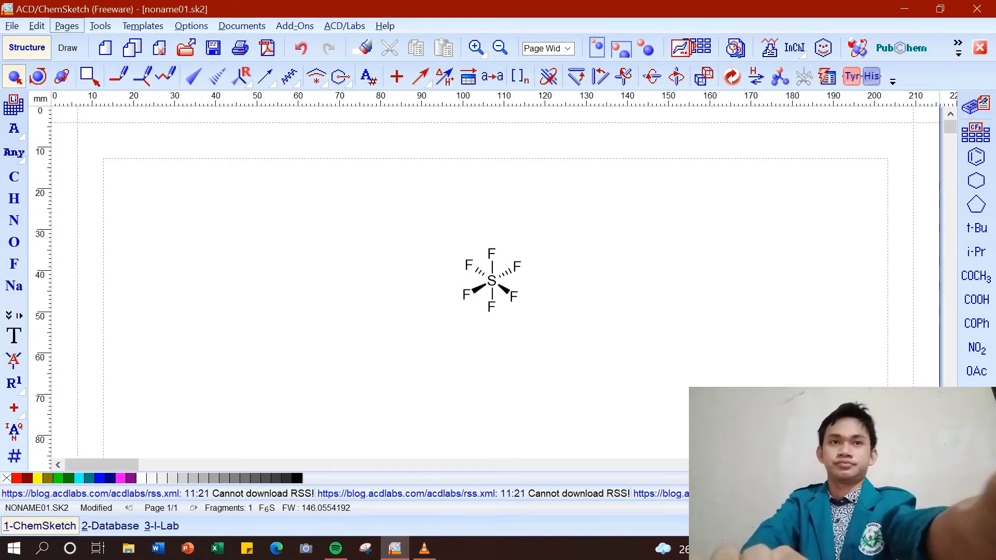
pyautogui.click(101, 26)
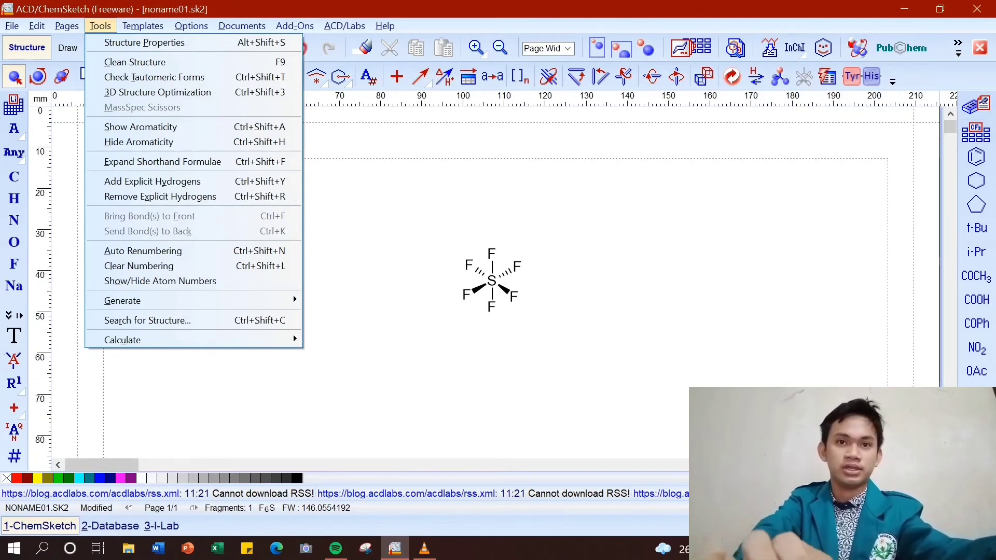
pyautogui.moveTo(155, 340)
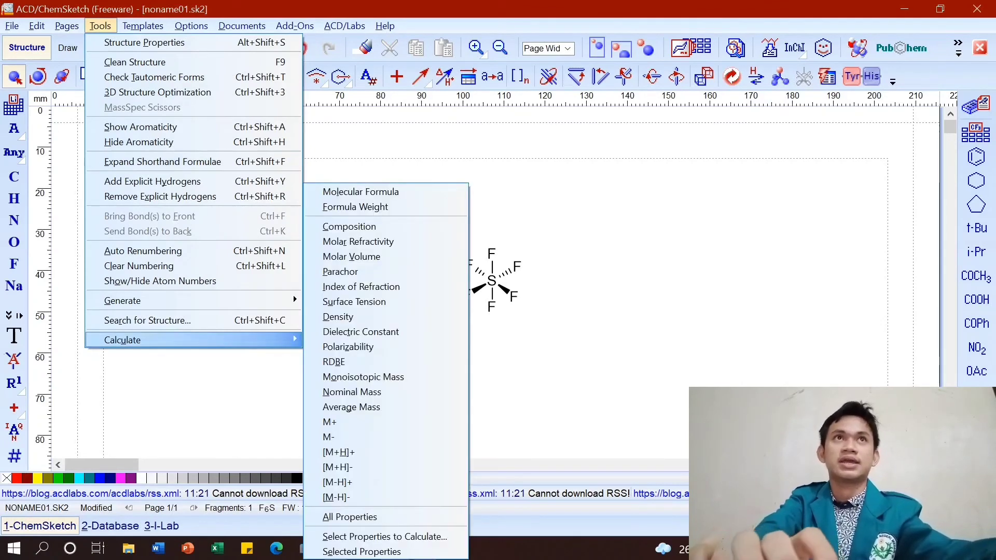
pyautogui.click(350, 517)
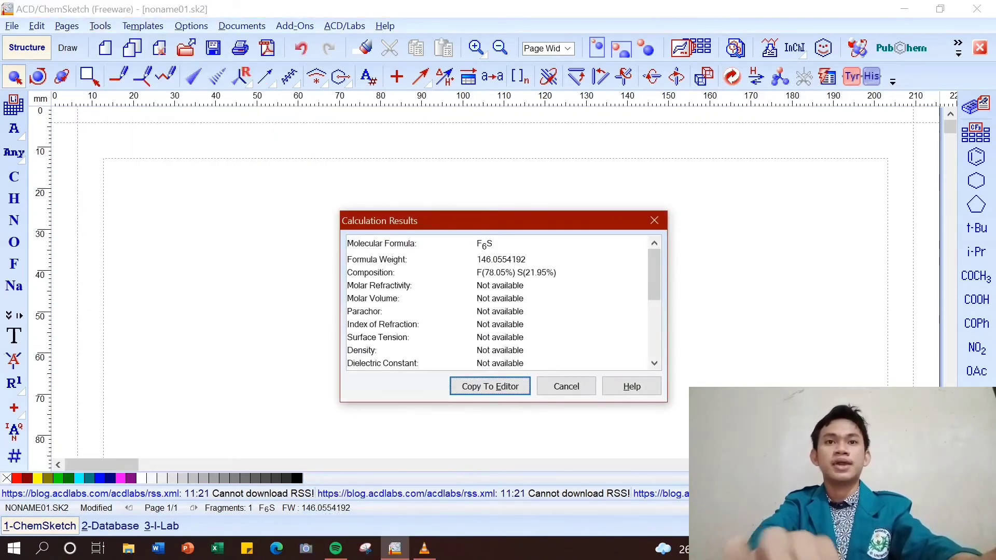
pyautogui.scroll(-2, 497, 303)
pyautogui.scroll(2, 497, 303)
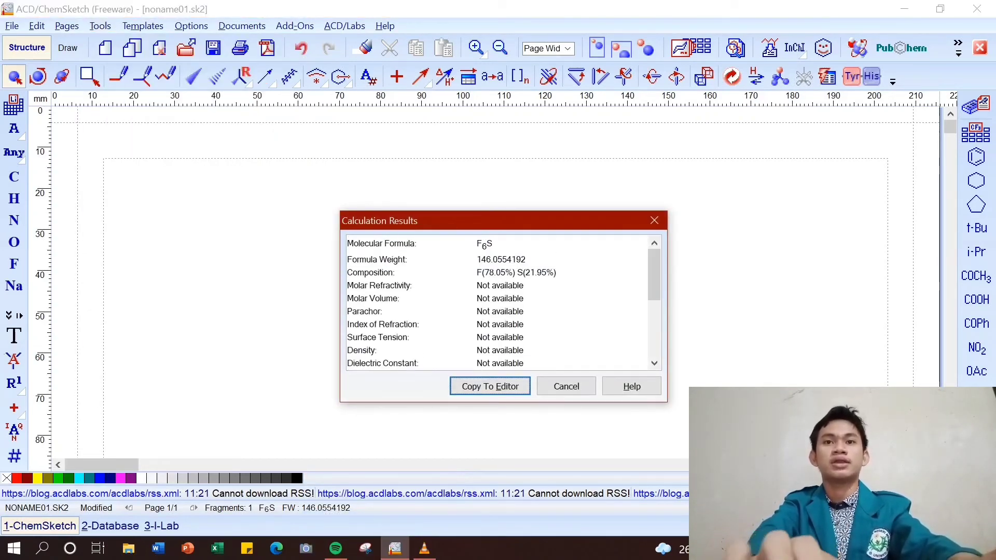
pyautogui.scroll(-4, 497, 303)
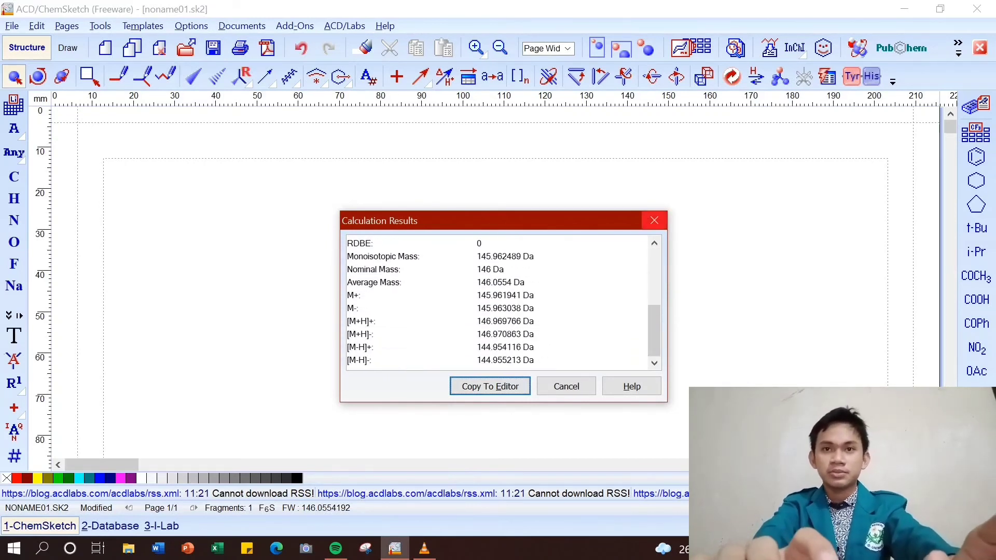
pyautogui.click(654, 220)
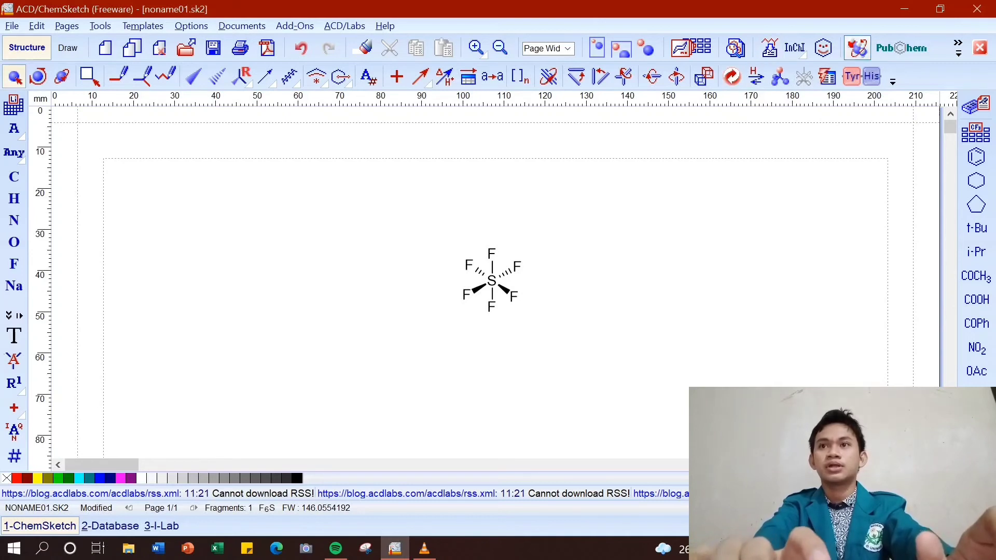
# - Open the sulfur hexafluoride structure in ACD/3D Viewer and run 3D optimization on it
pyautogui.click(857, 48)
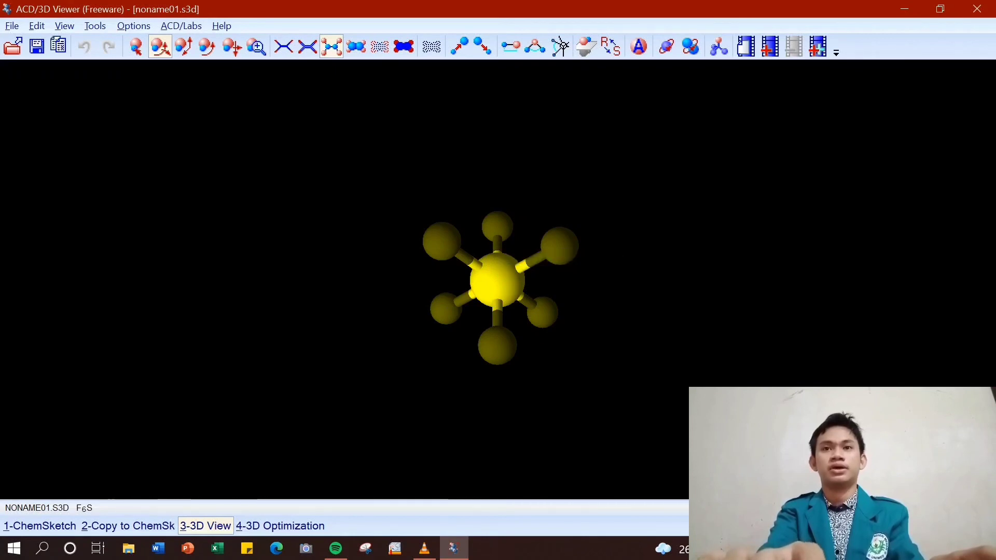
pyautogui.click(718, 47)
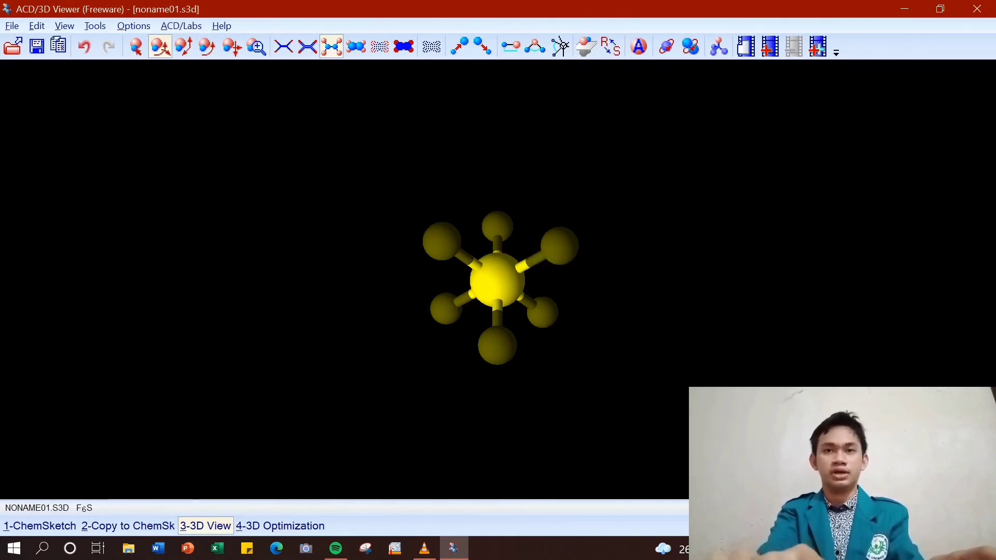